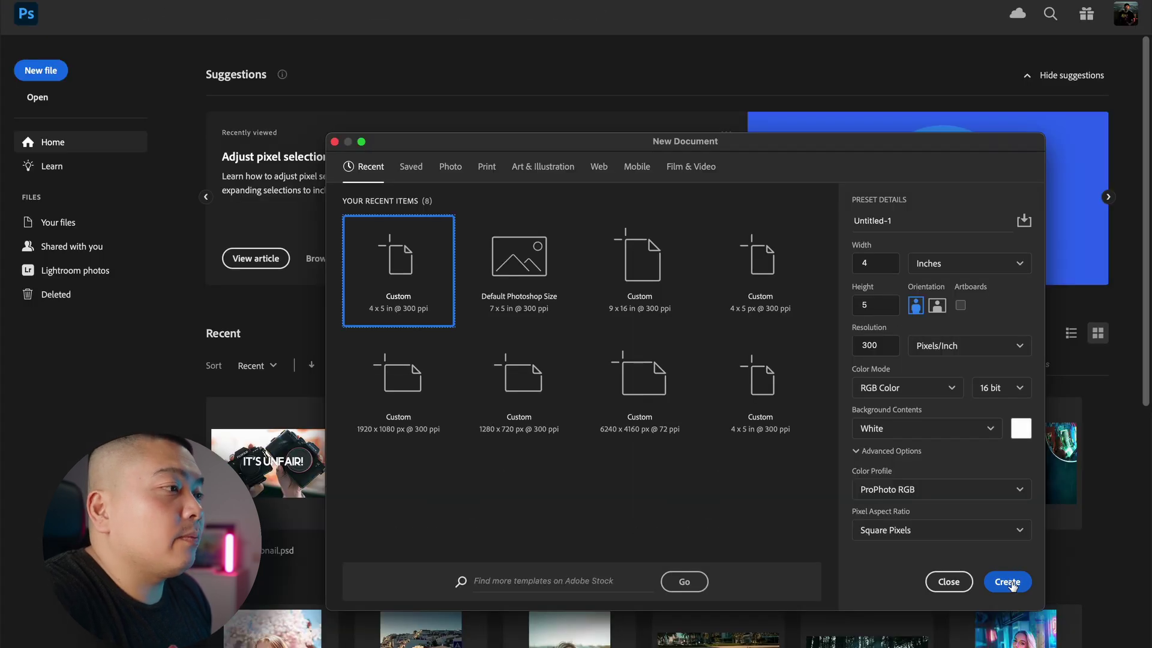
# Step: Create the 4 x 5 in portrait document at 300 ppi with a white background (1200 x 1500 px)
pyautogui.click(1008, 582)
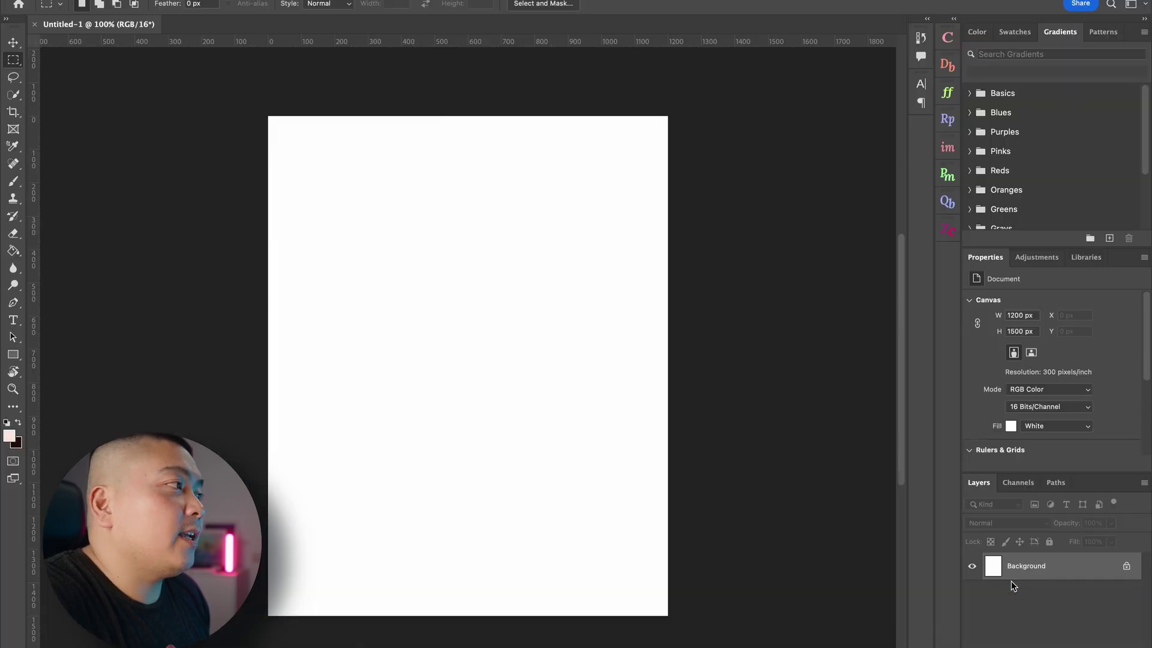
pyautogui.press('super+o')
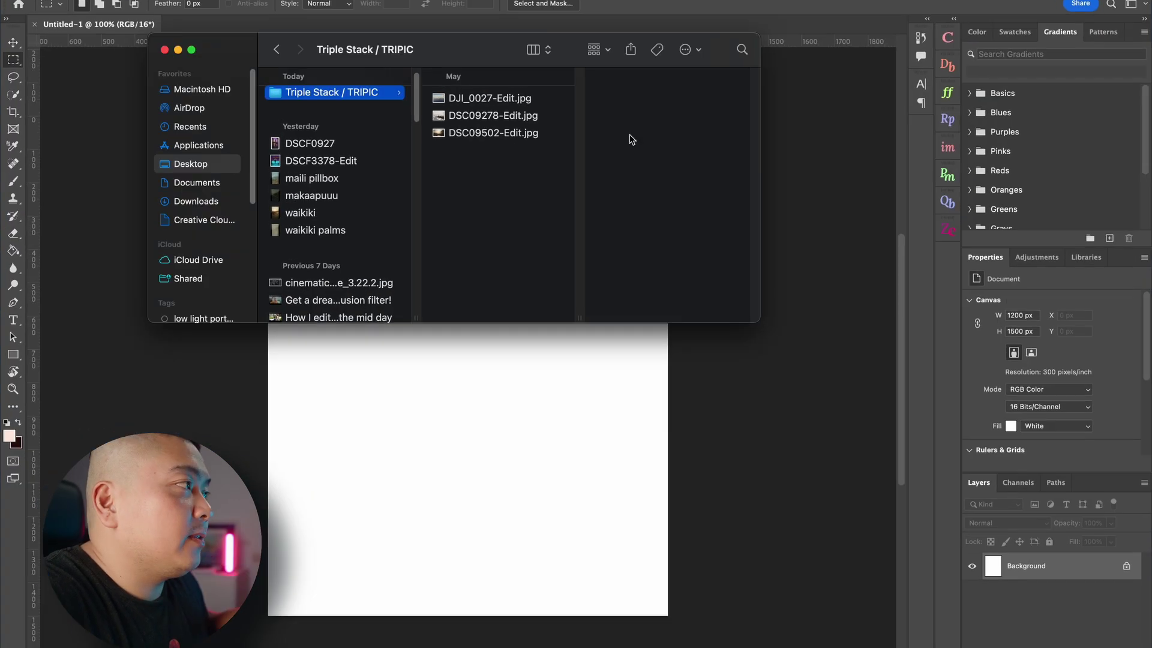
pyautogui.click(498, 96)
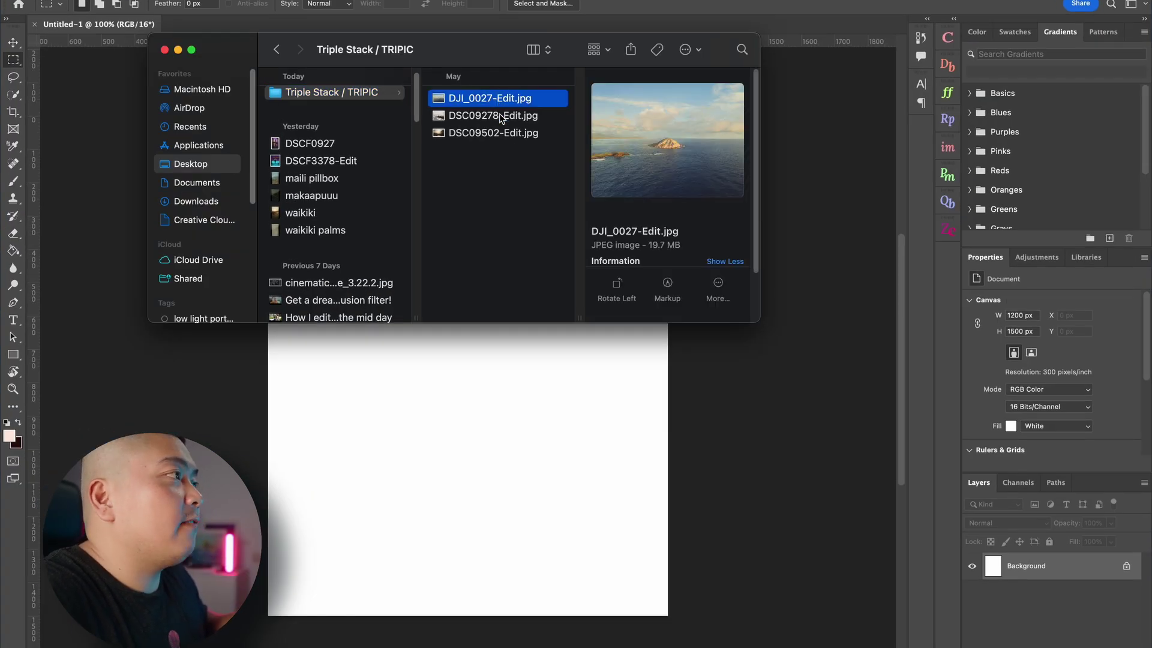
pyautogui.click(501, 116)
pyautogui.click(505, 133)
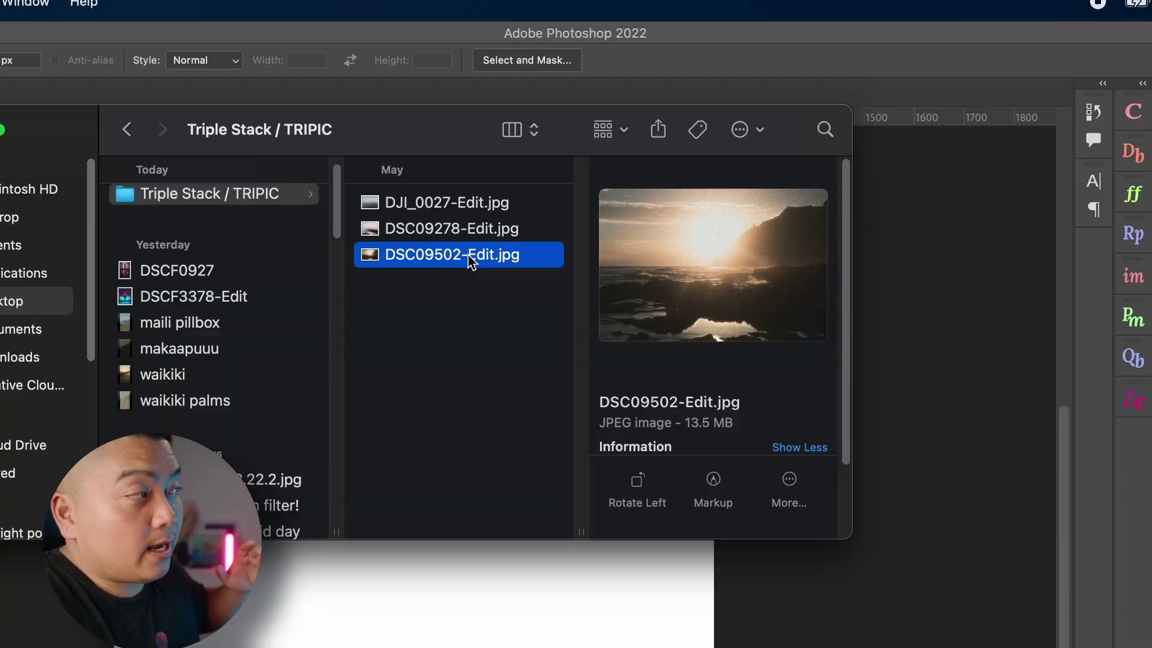
pyautogui.press('Up')
pyautogui.press('Up')
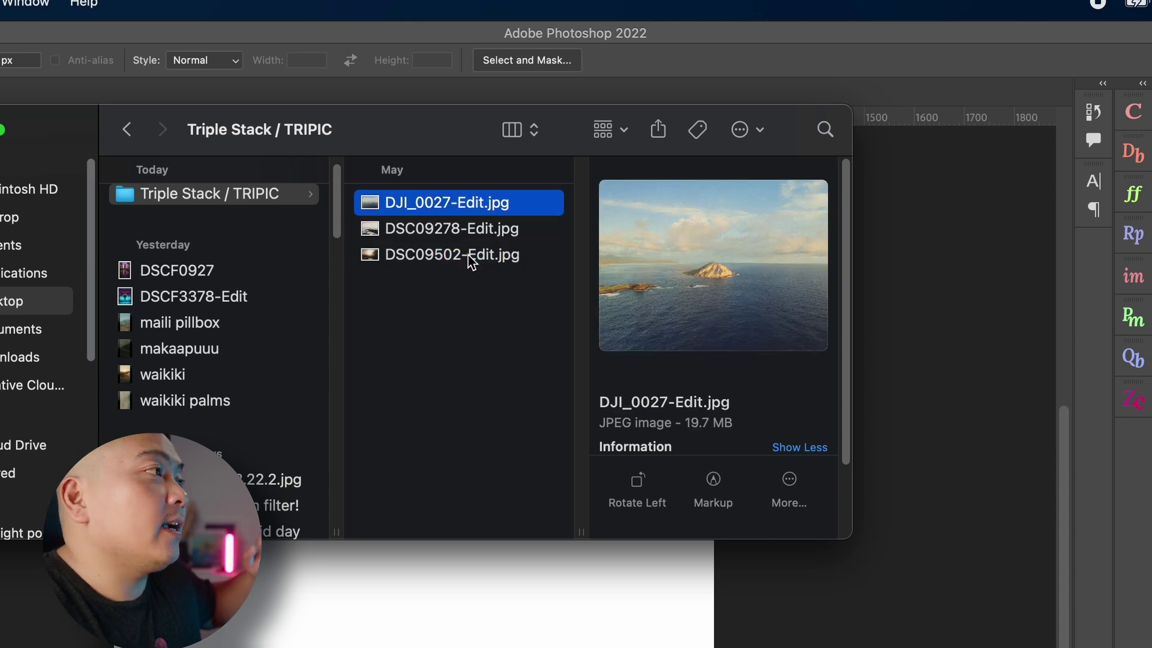
pyautogui.press('Down')
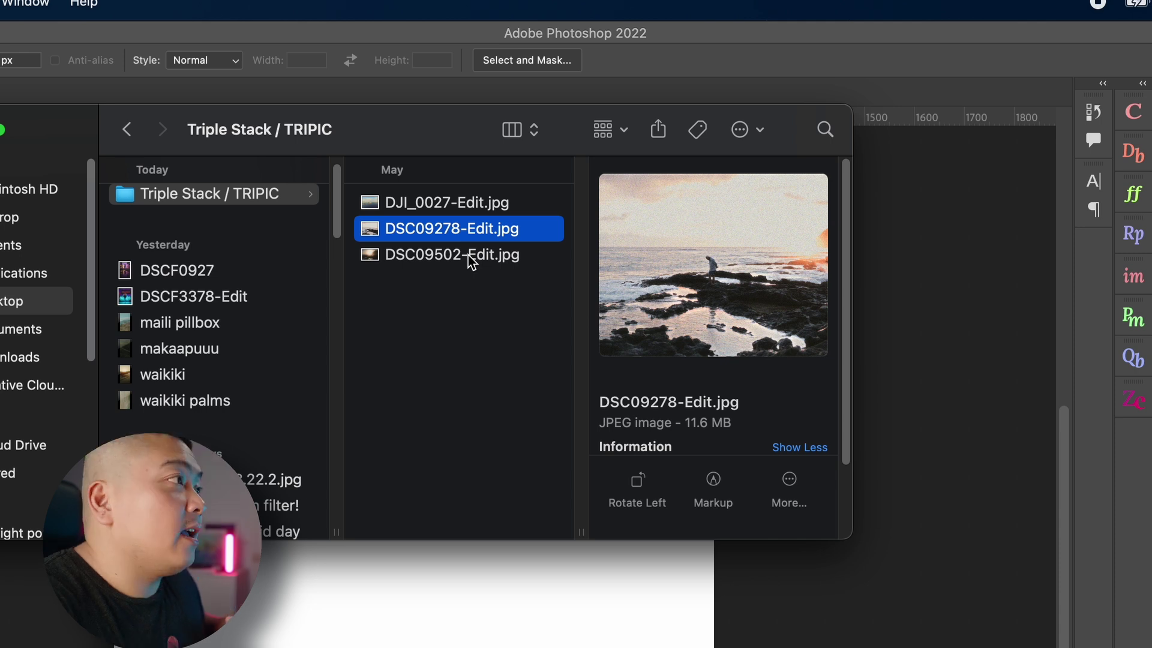
pyautogui.press('Down')
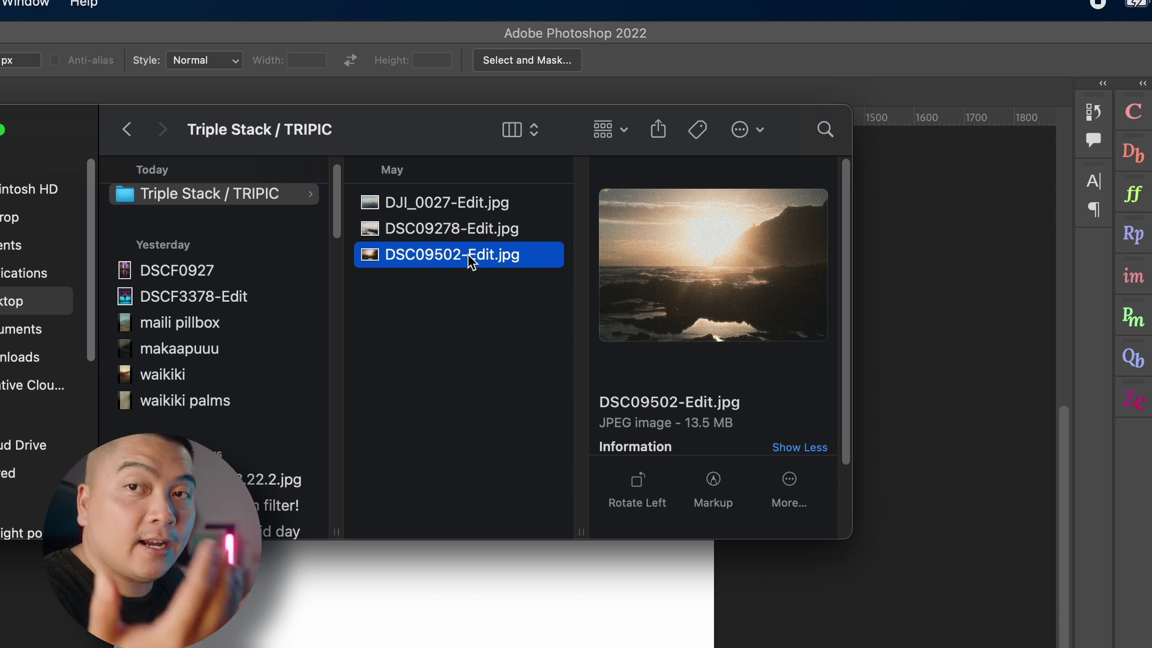
pyautogui.press('Up')
pyautogui.press('Up')
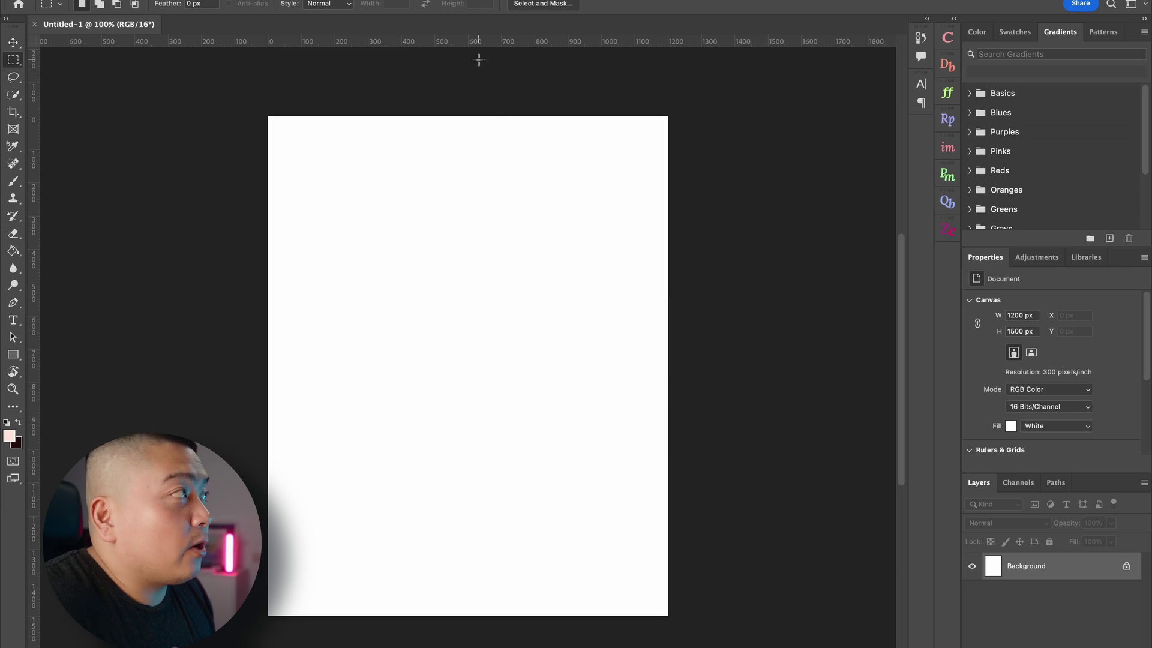
# Step: Add a New Guide Layout of 3 rows, splitting the canvas into three equal horizontal bands
pyautogui.click(372, 0)
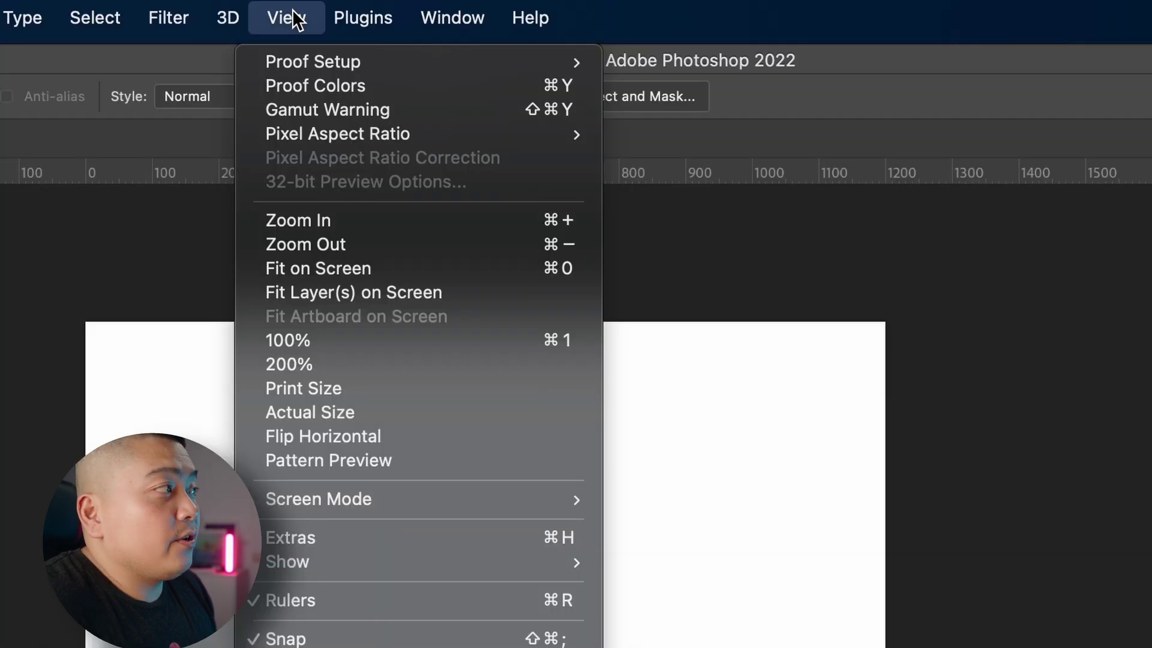
pyautogui.moveTo(398, 597)
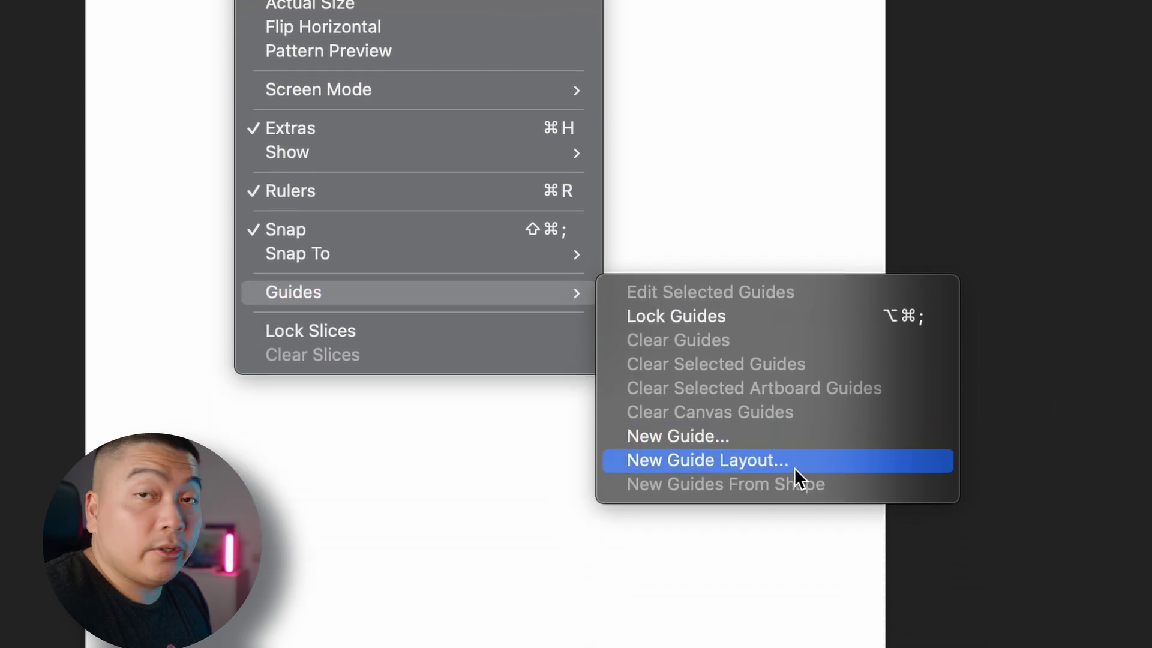
pyautogui.click(794, 466)
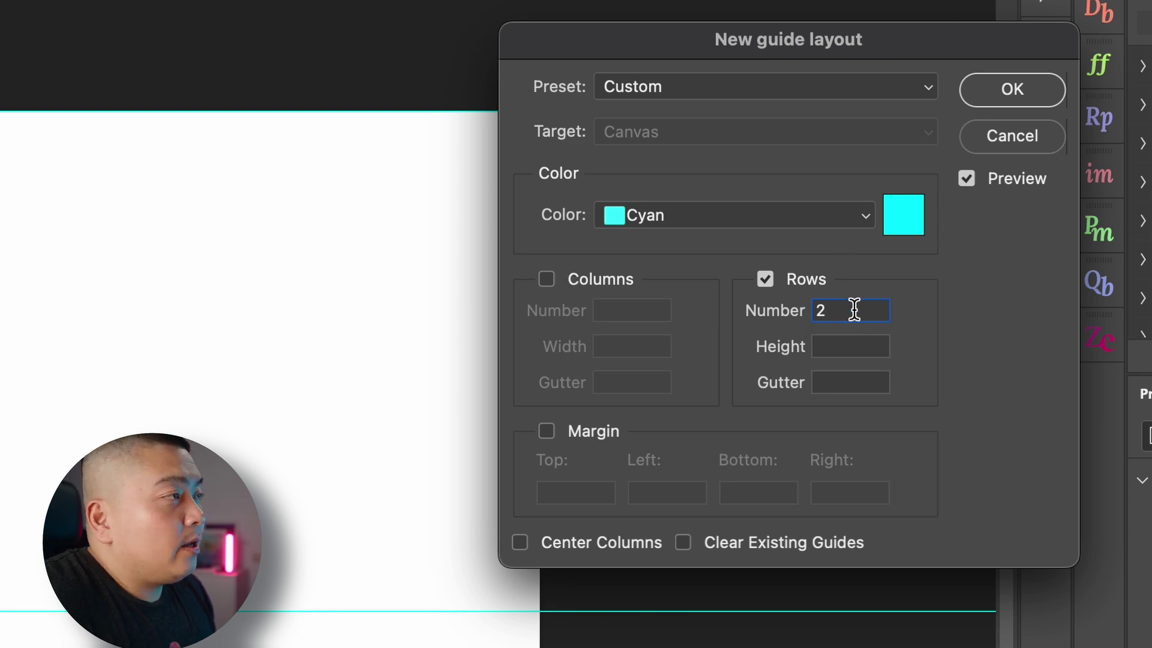
pyautogui.press('BackSpace')
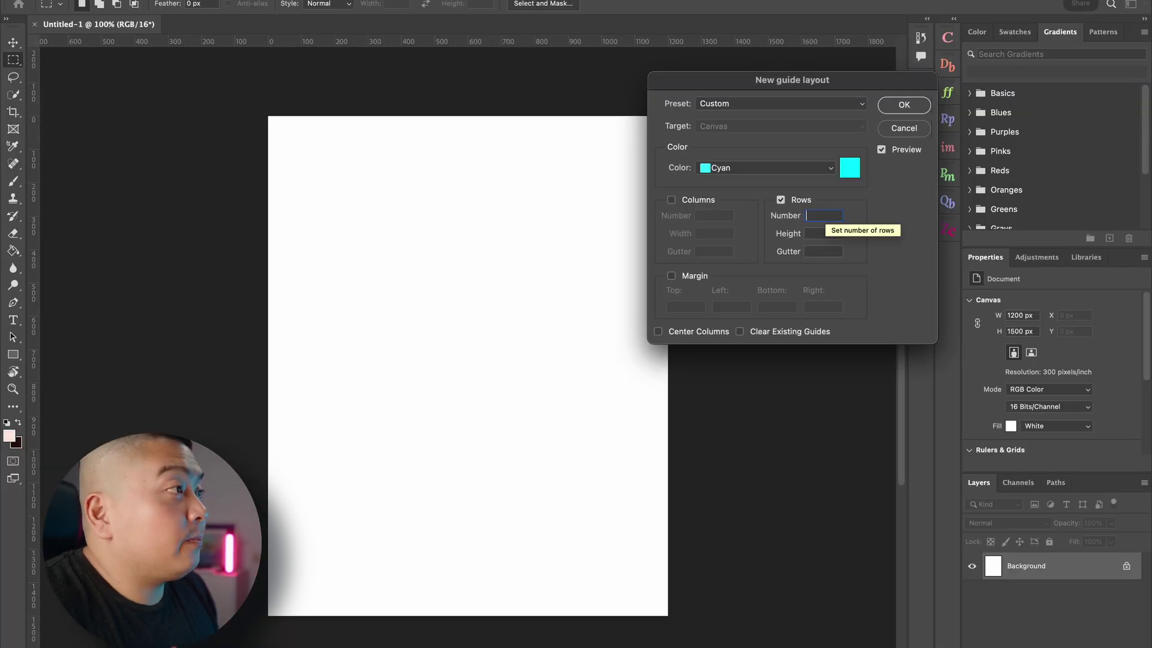
pyautogui.write('3')
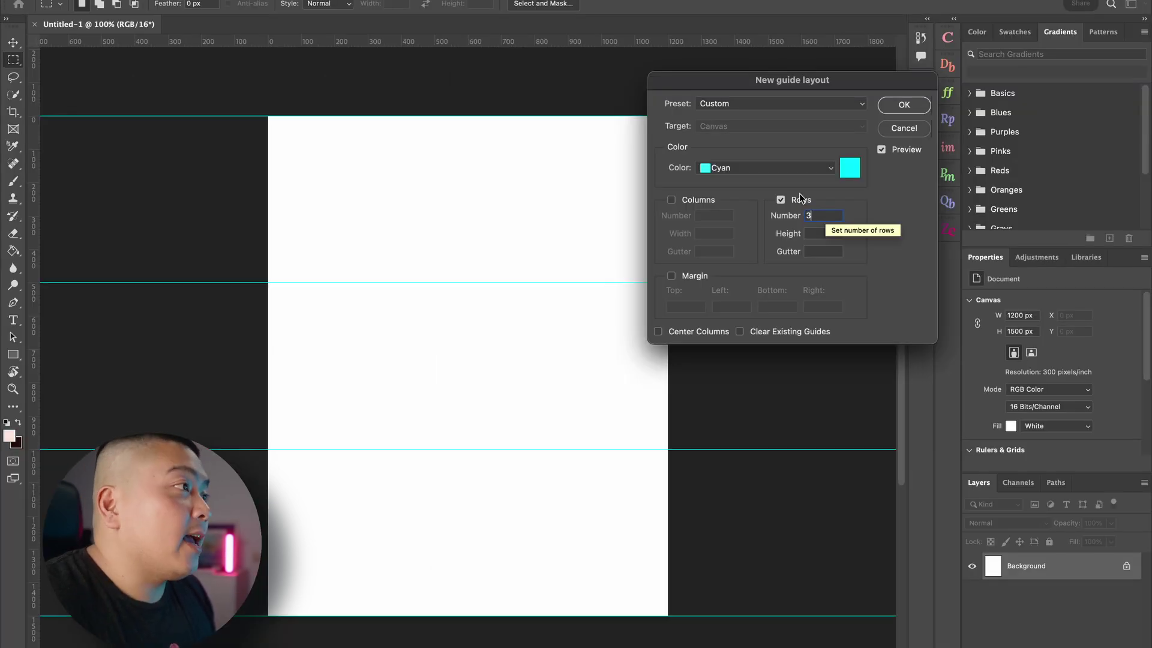
pyautogui.click(906, 106)
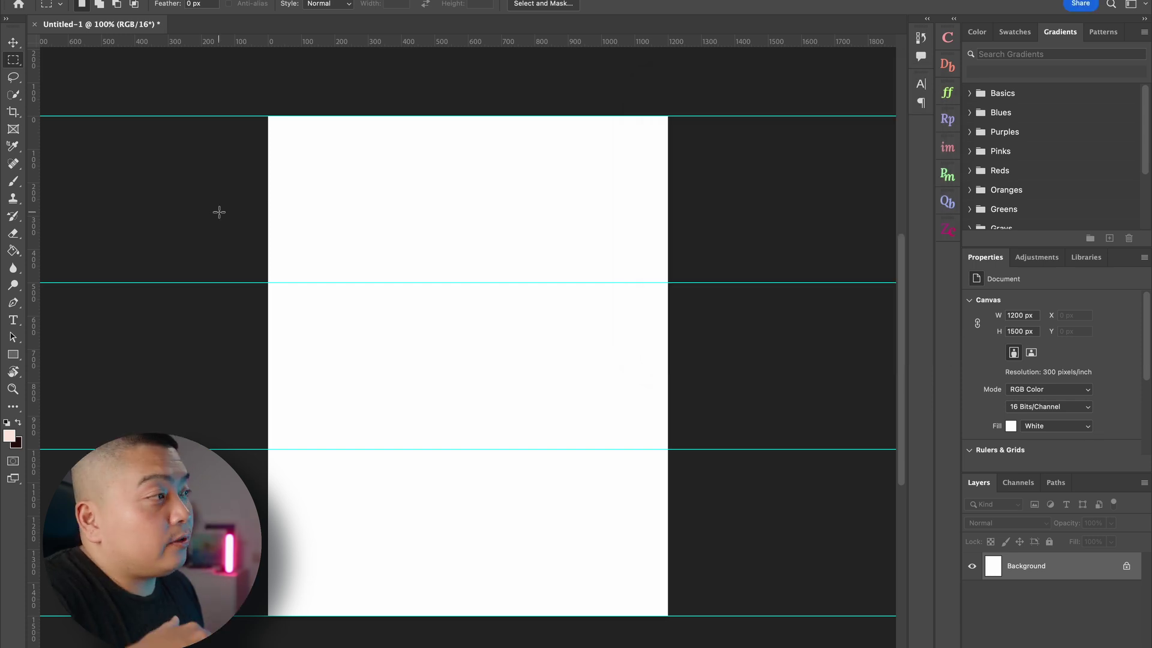
# Step: Open the Triple Stack / TRIPIC photo folder and move its window over the canvas
pyautogui.press('super+o')
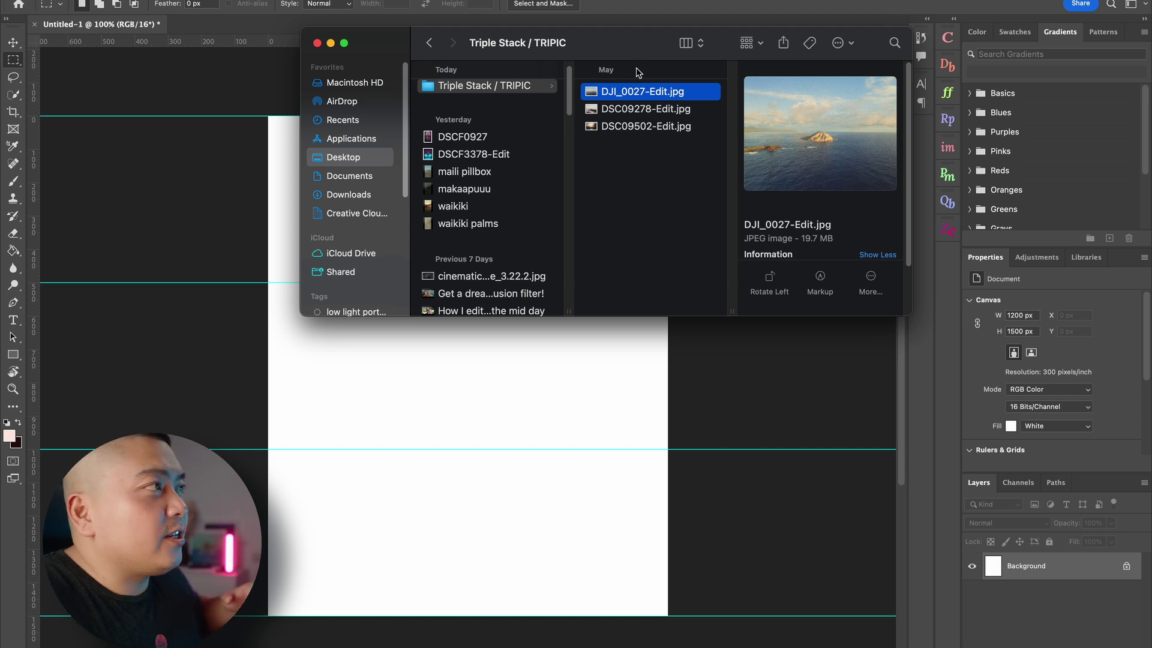
pyautogui.moveTo(635, 75); pyautogui.dragTo(783, 217)
# Step: Browse the three photos, then drag the sunset DSC09502-Edit.jpg onto the canvas, nudged slightly lower
pyautogui.click(807, 249)
pyautogui.click(811, 273)
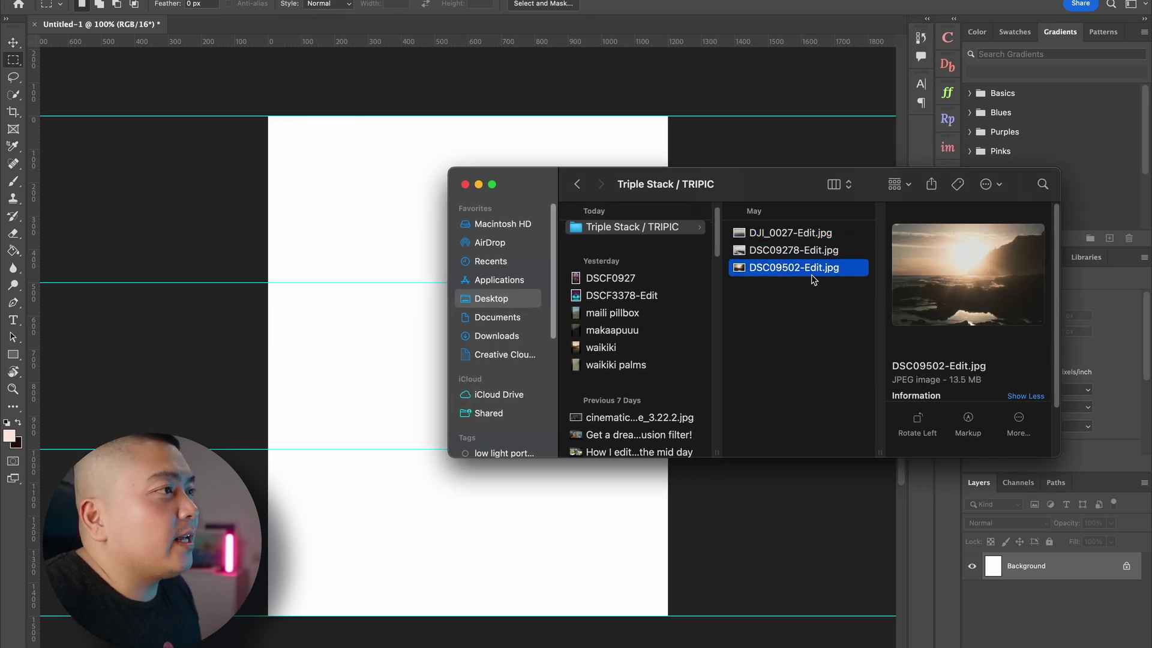
pyautogui.click(797, 230)
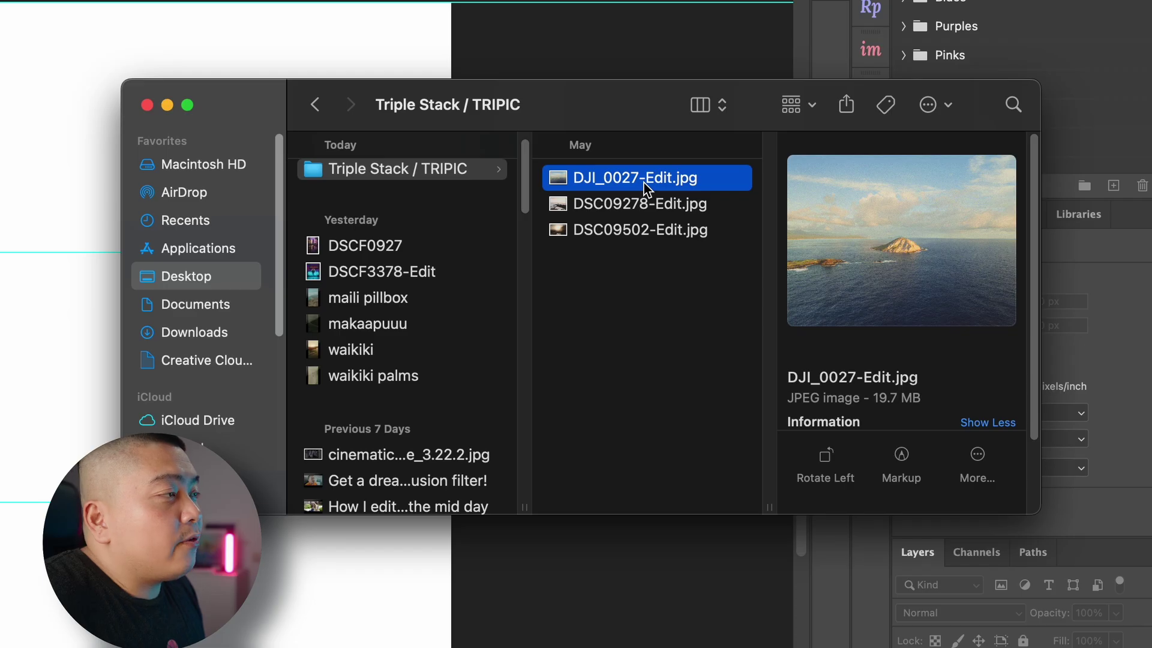
pyautogui.click(642, 202)
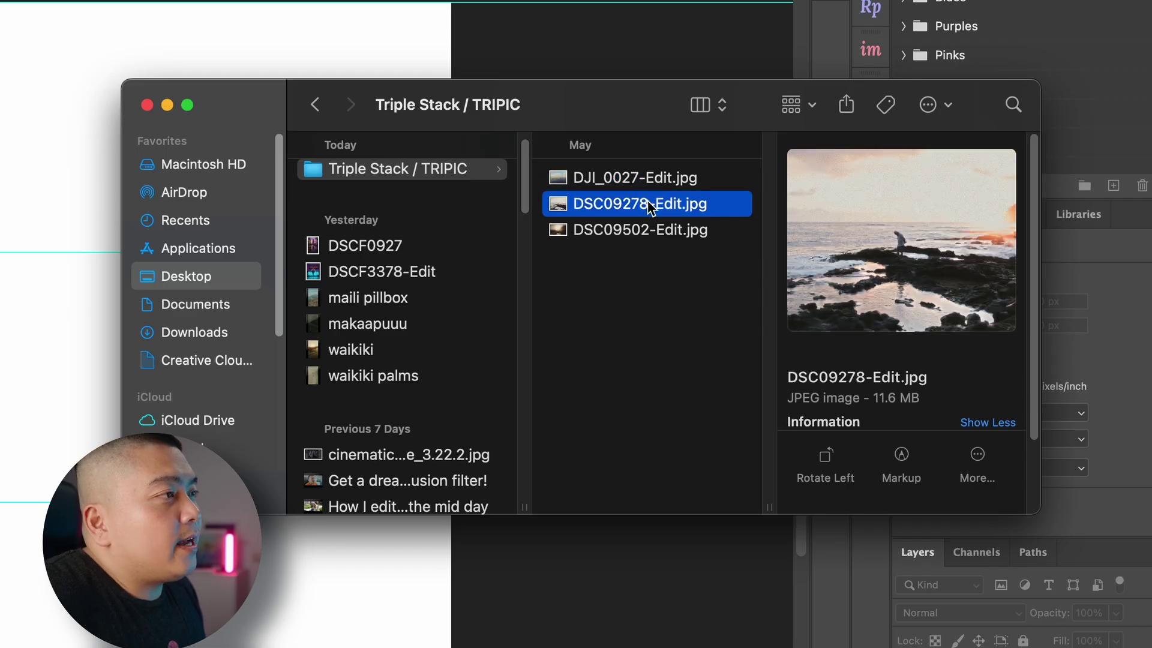
pyautogui.click(659, 238)
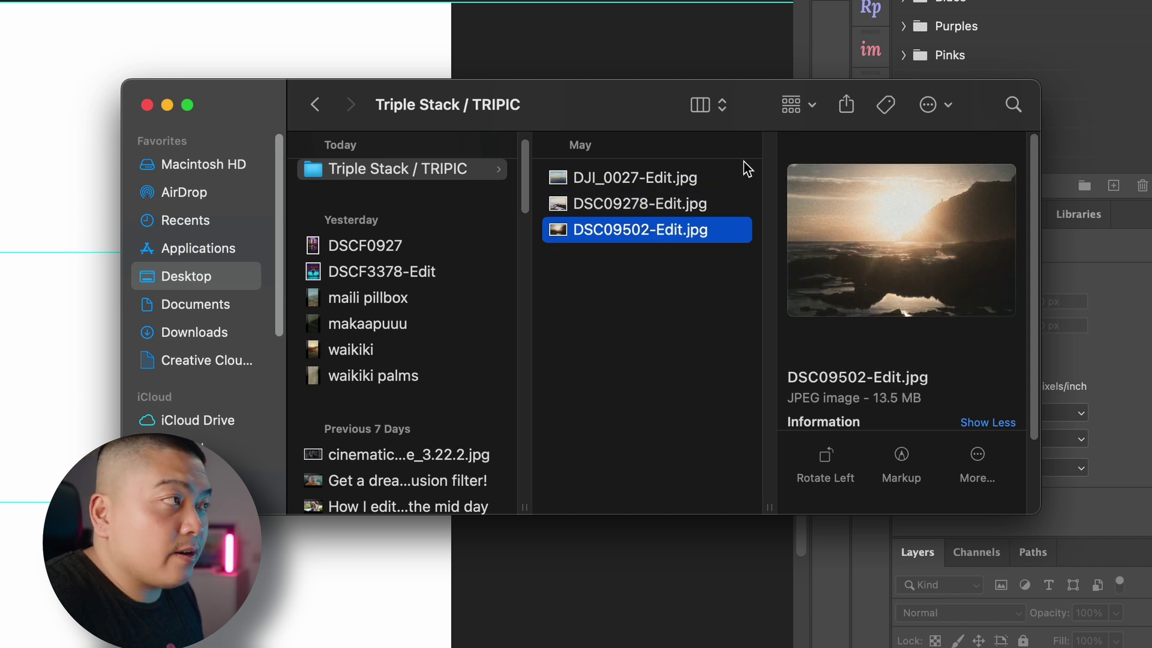
pyautogui.moveTo(626, 106); pyautogui.dragTo(728, 74)
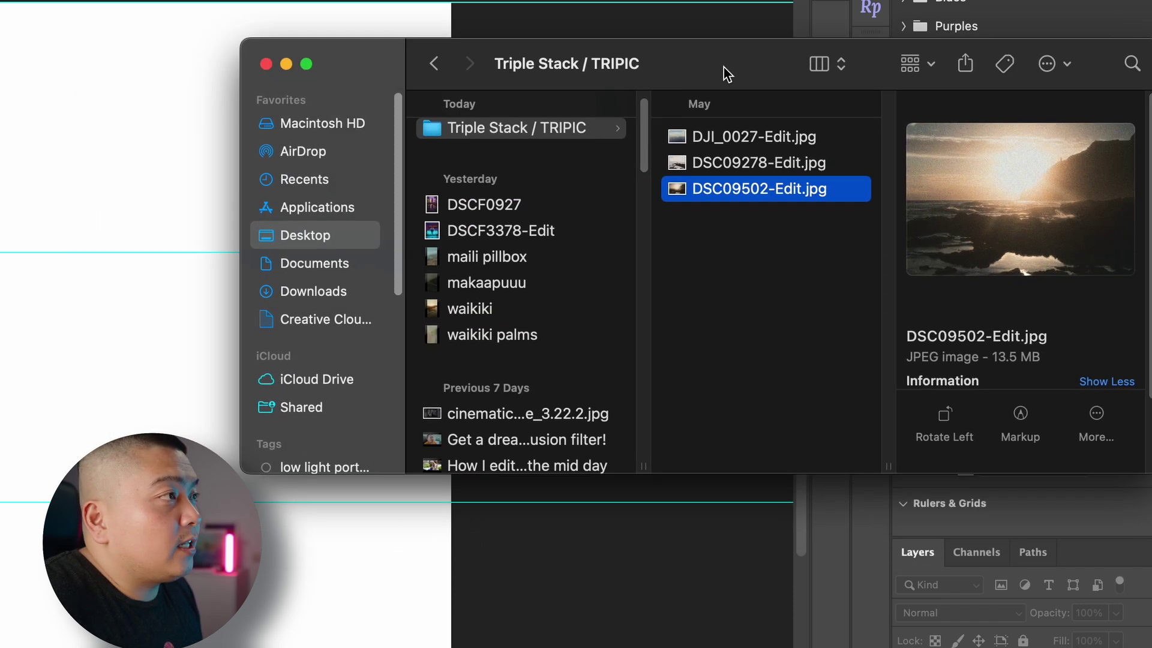
pyautogui.moveTo(748, 203); pyautogui.dragTo(170, 183)
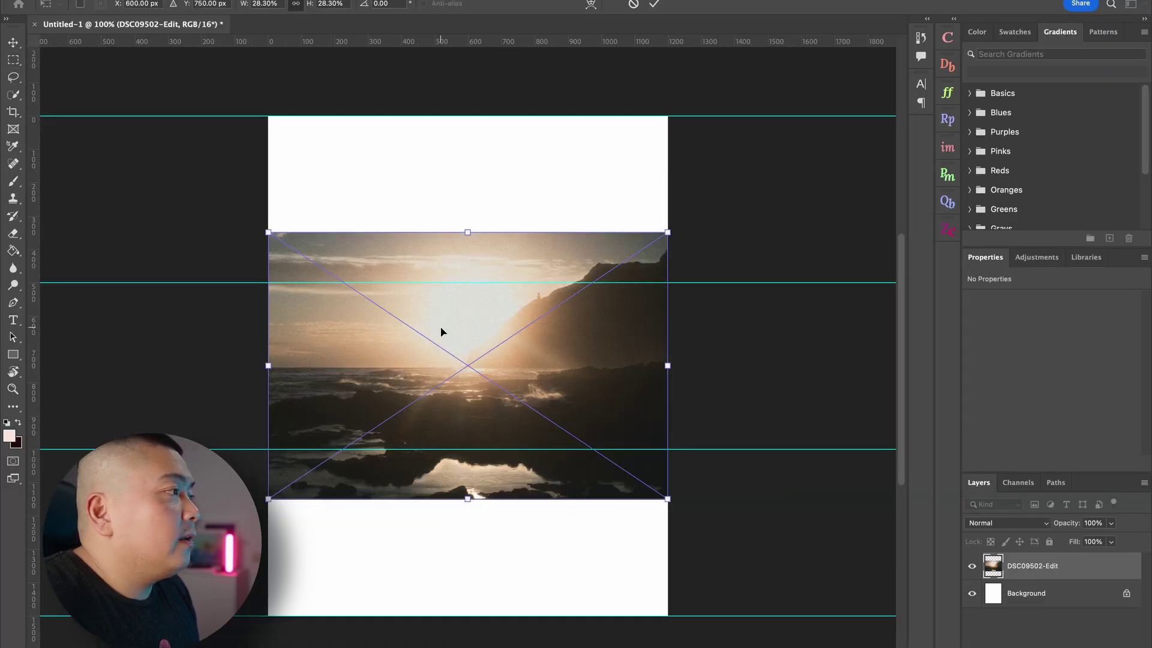
pyautogui.moveTo(440, 331); pyautogui.dragTo(438, 343)
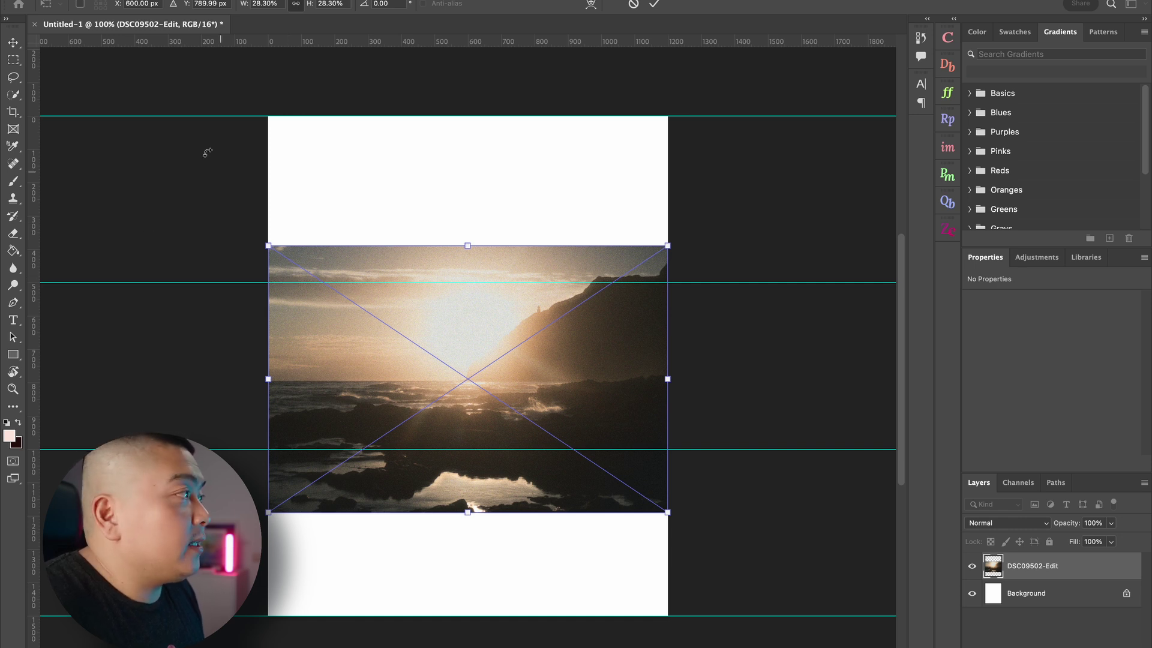
# Step: Commit the sunset photo, rasterize it, and erase its strip above the middle guide
pyautogui.press('Return')
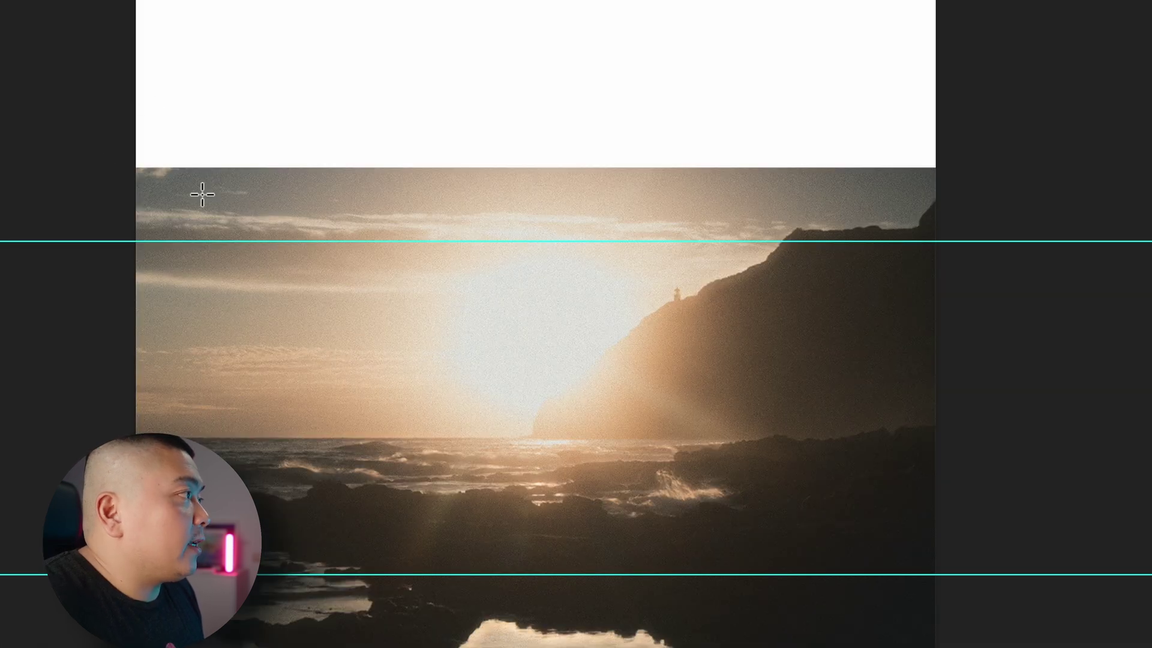
pyautogui.moveTo(102, 144); pyautogui.dragTo(980, 236)
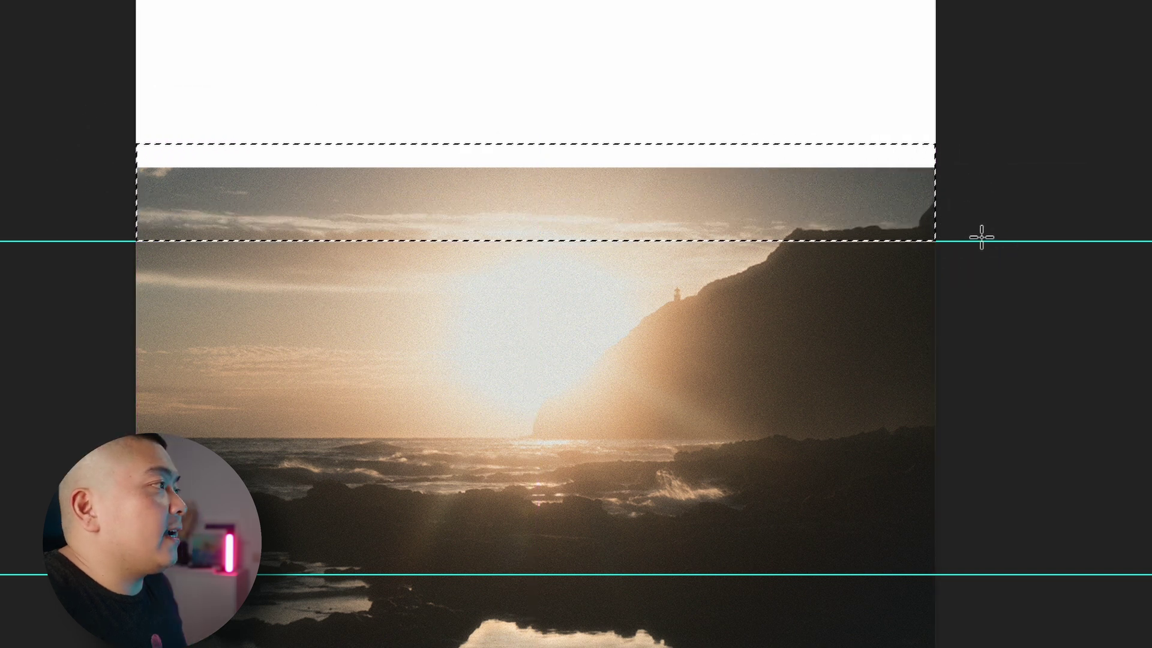
pyautogui.press('e')
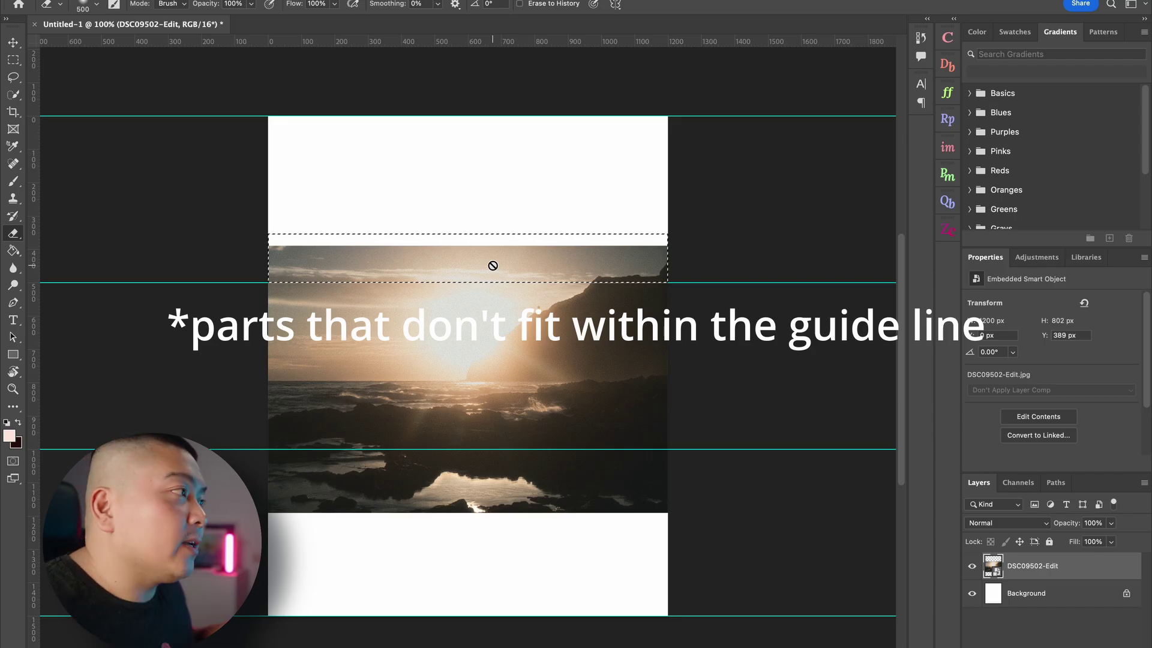
pyautogui.click(646, 231)
pyautogui.click(601, 237)
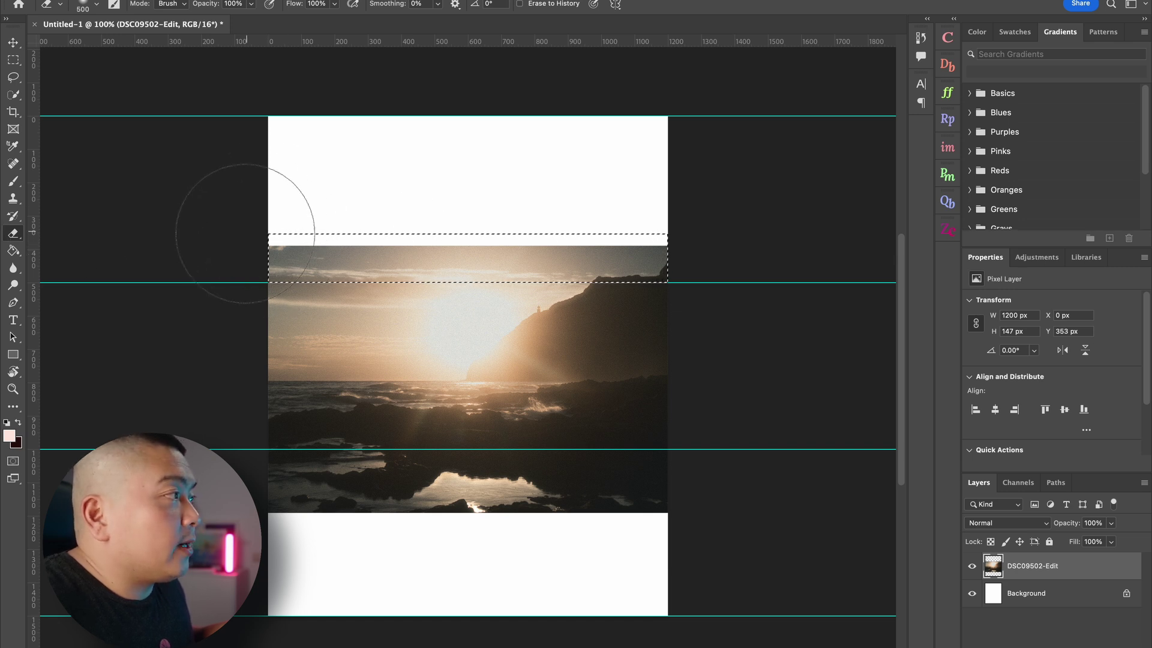
pyautogui.moveTo(309, 227); pyautogui.dragTo(861, 246)
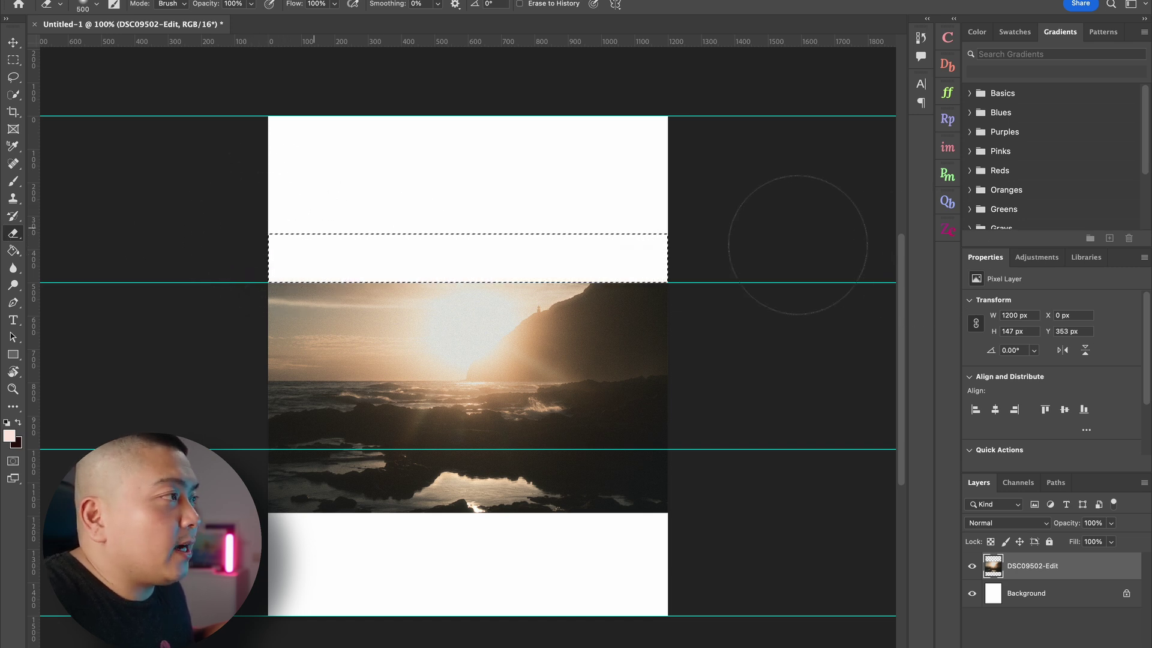
# Step: Select and erase the sunset photo's overflow below the lower guide
pyautogui.press('m')
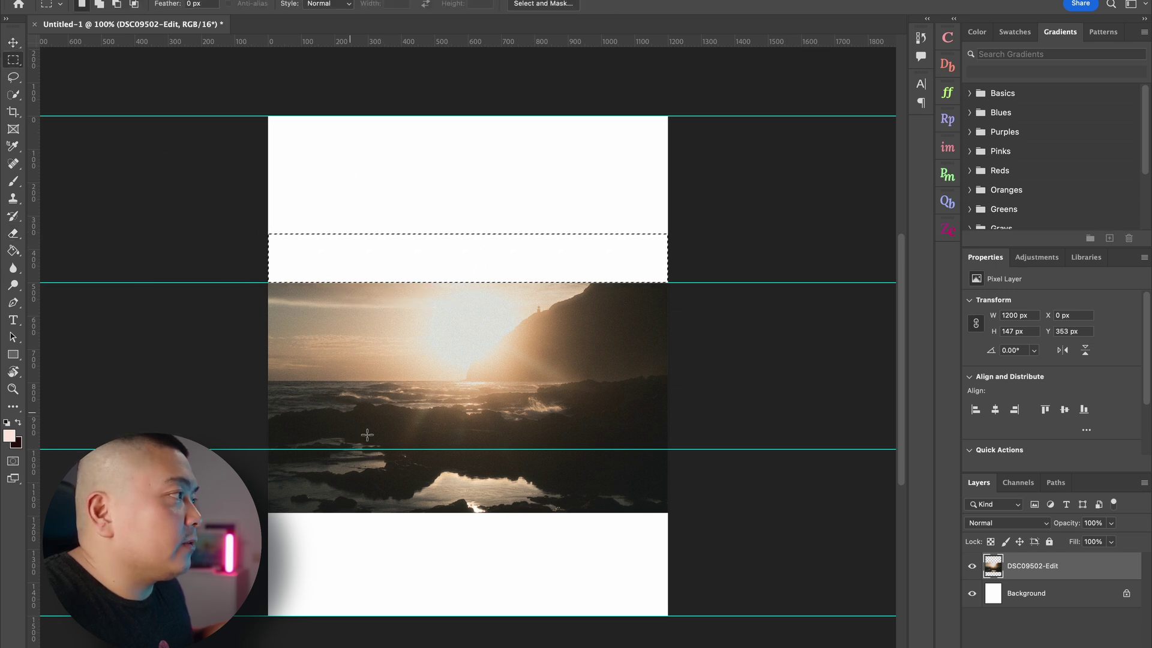
pyautogui.click(222, 447)
pyautogui.moveTo(222, 448); pyautogui.dragTo(809, 532)
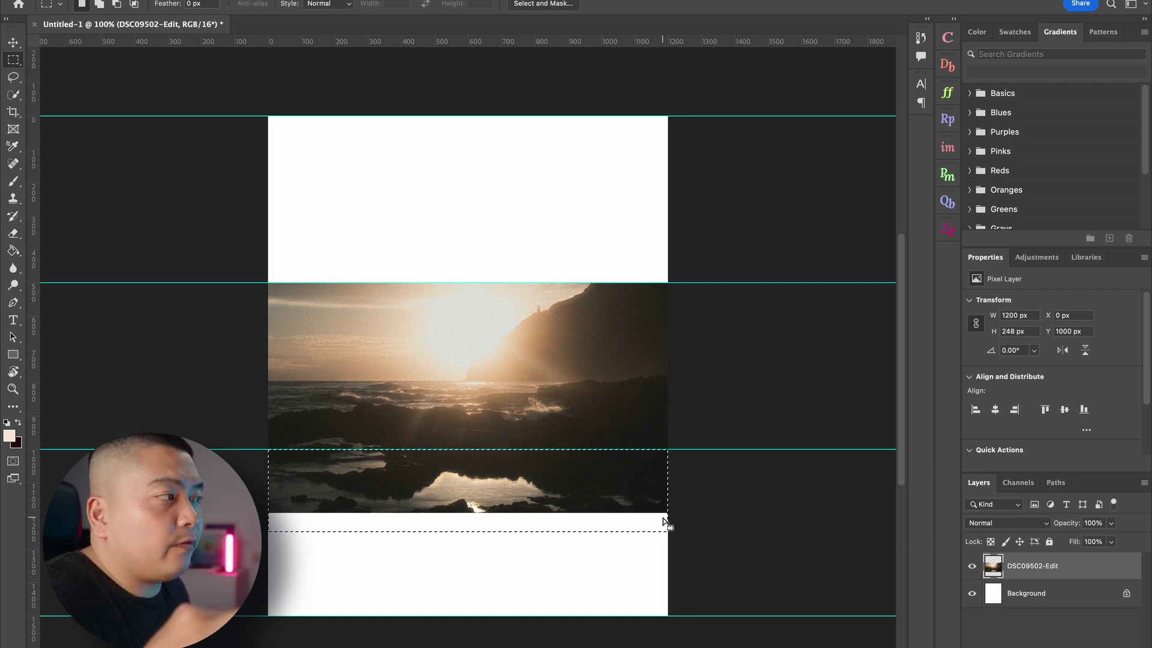
pyautogui.press('e')
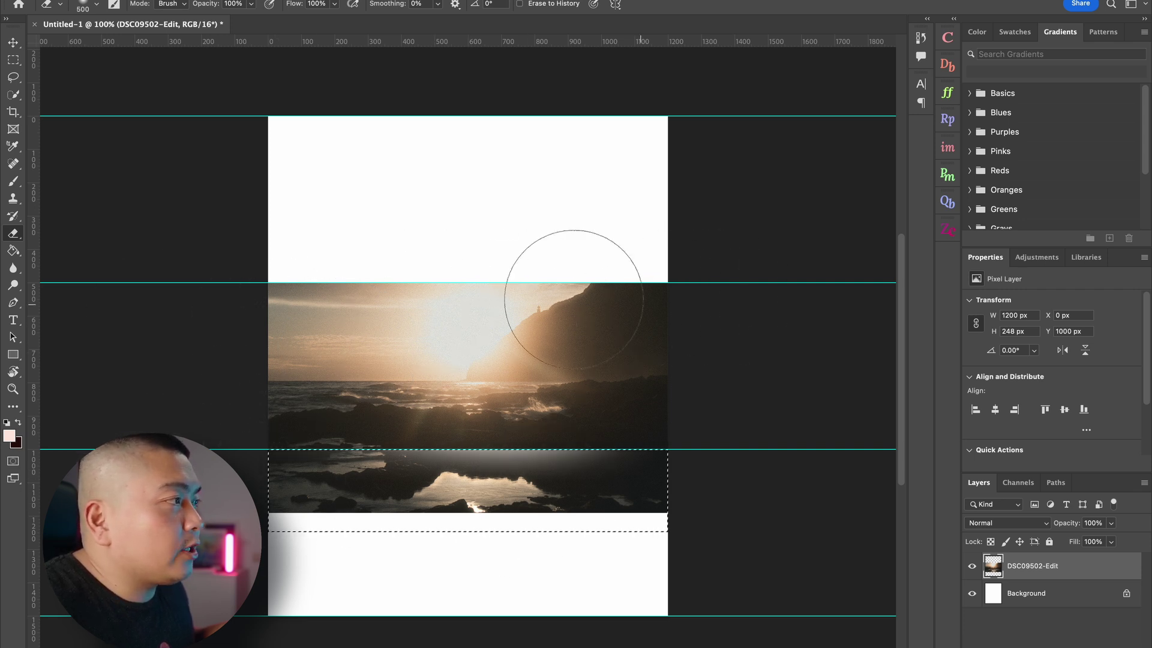
pyautogui.moveTo(198, 482); pyautogui.dragTo(600, 492)
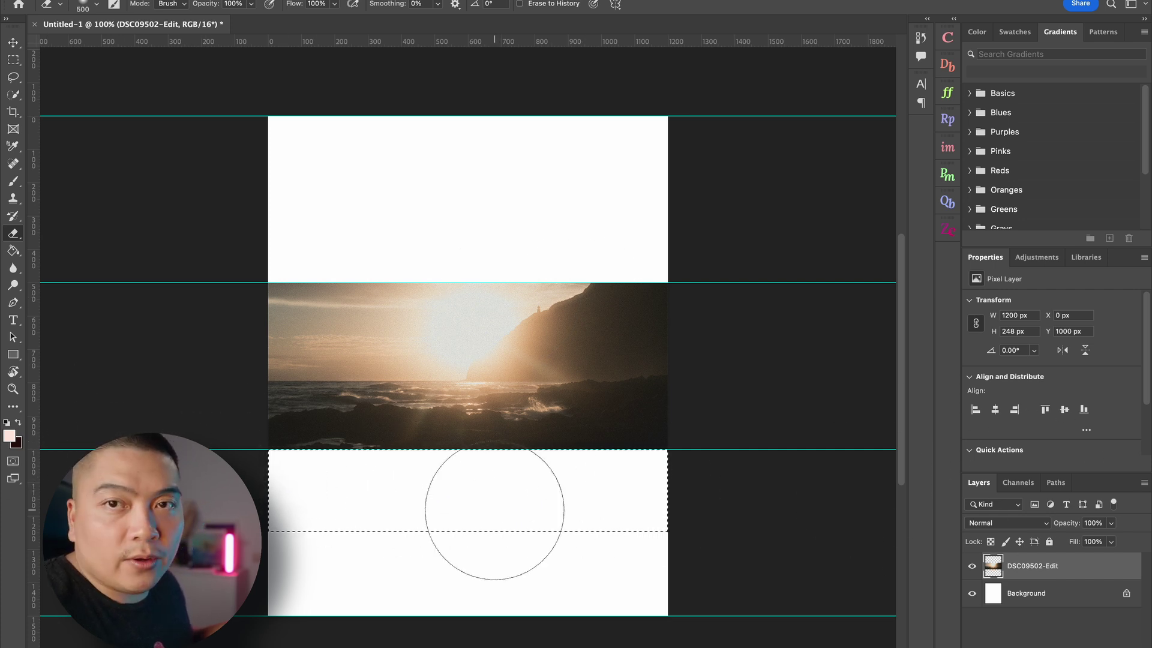
# Step: Deselect and drag the aerial DJI_0027-Edit.jpg onto the canvas
pyautogui.press('m')
pyautogui.hotkey('ctrl', 'd')
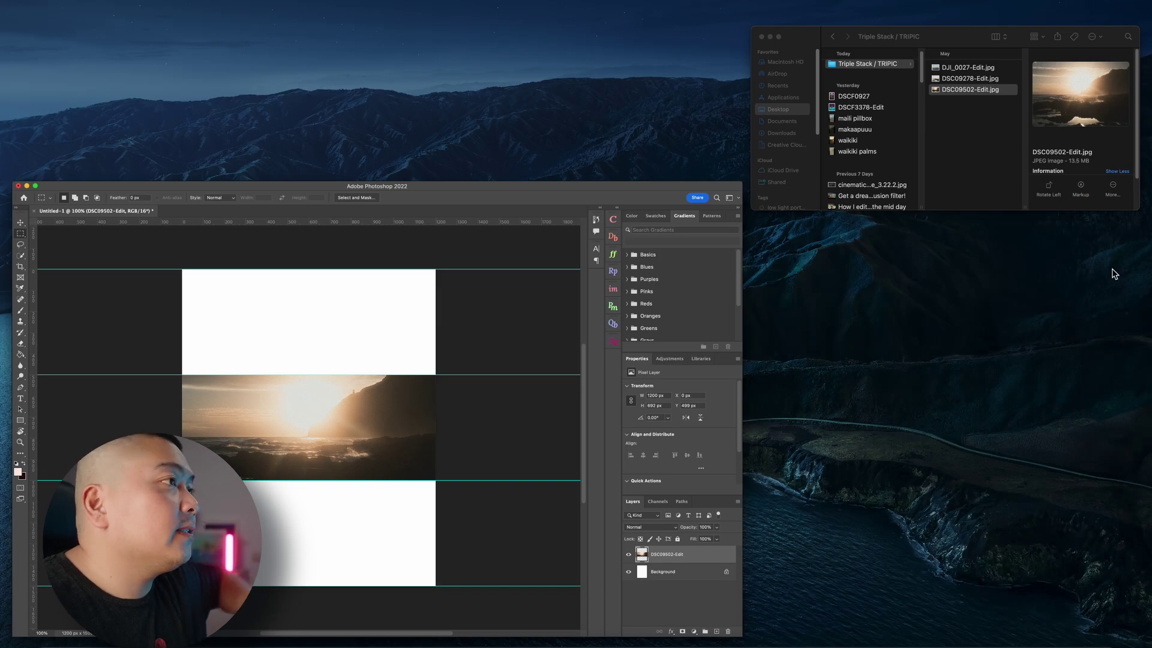
pyautogui.moveTo(869, 201); pyautogui.dragTo(394, 198)
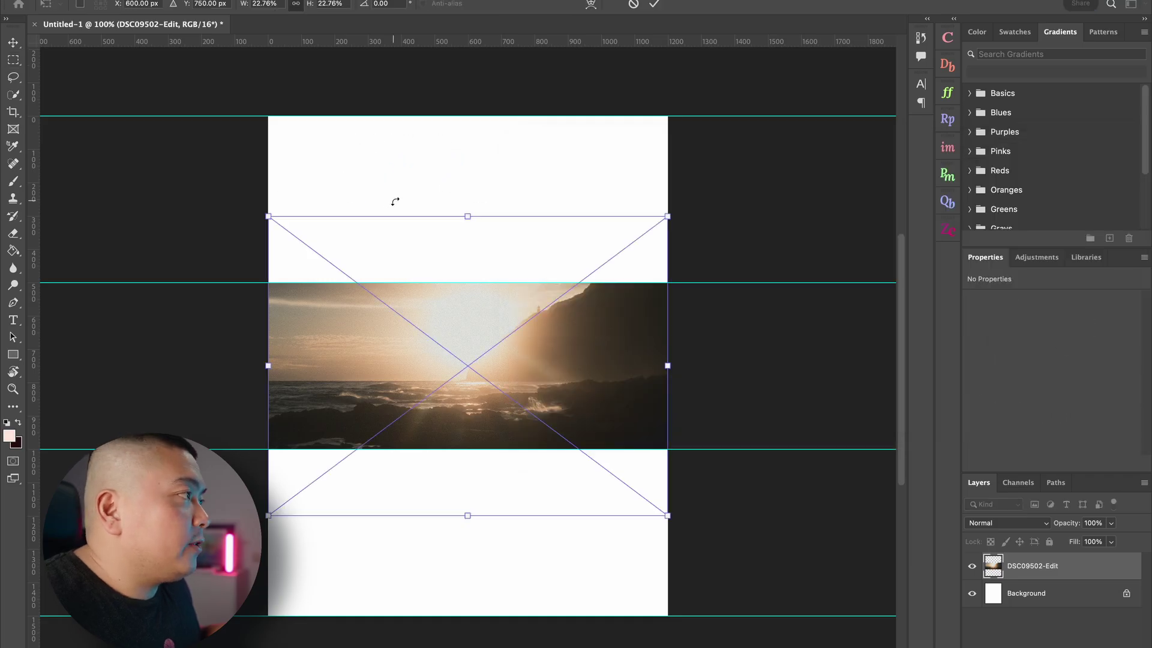
# Step: Move the aerial photo up to the top edge, commit it, and select its overlap into the middle row
pyautogui.moveTo(495, 268); pyautogui.dragTo(495, 102)
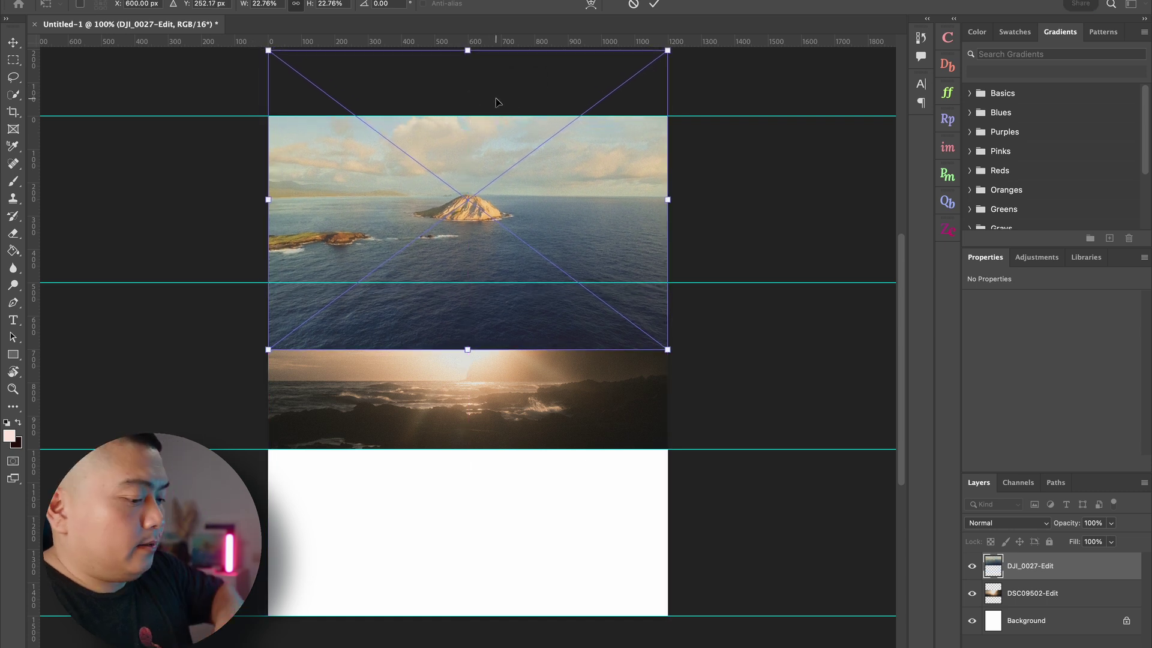
pyautogui.press('Return')
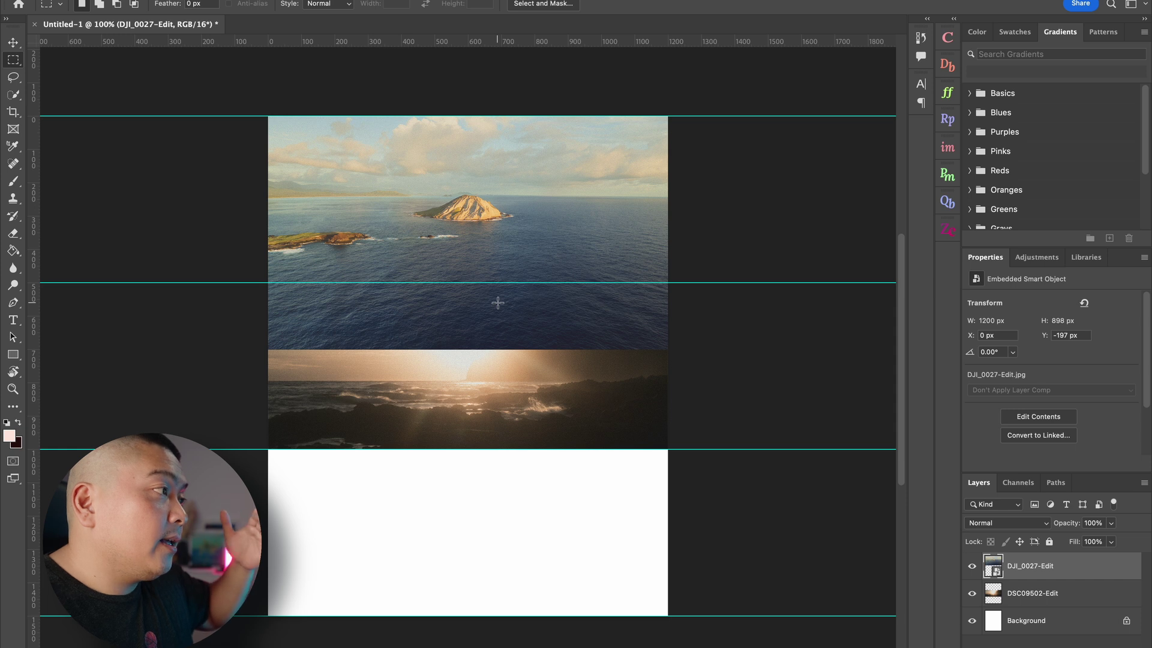
pyautogui.moveTo(268, 283); pyautogui.dragTo(828, 367)
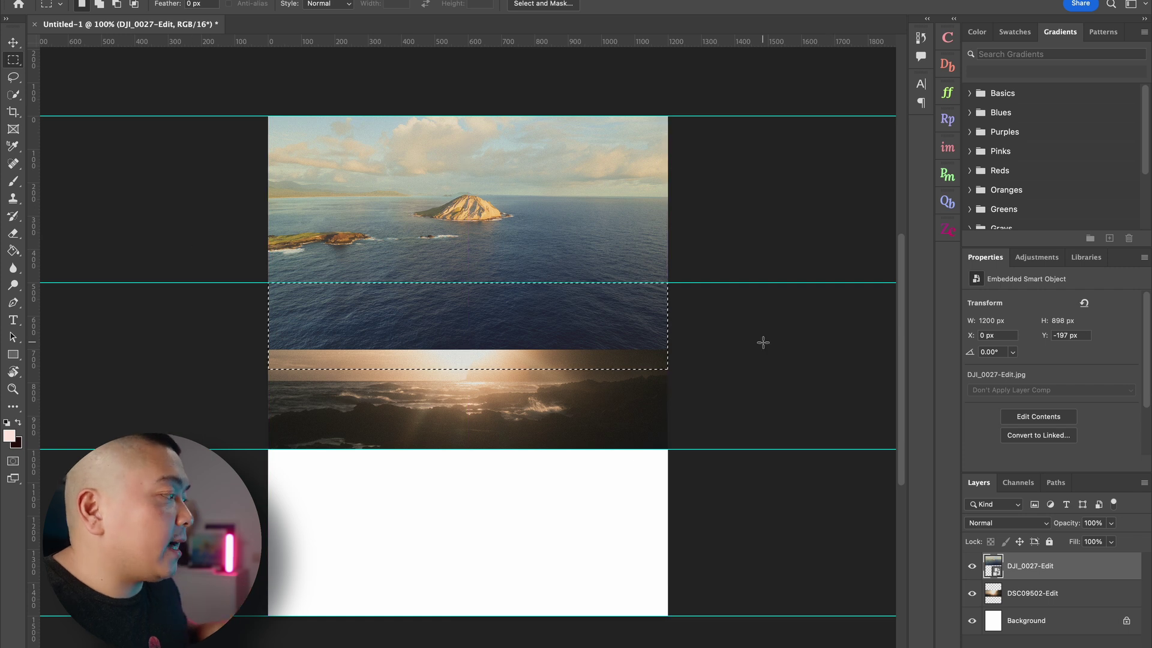
# Step: Rasterize the aerial photo, erase its overlap into the middle row, and deselect
pyautogui.press('e')
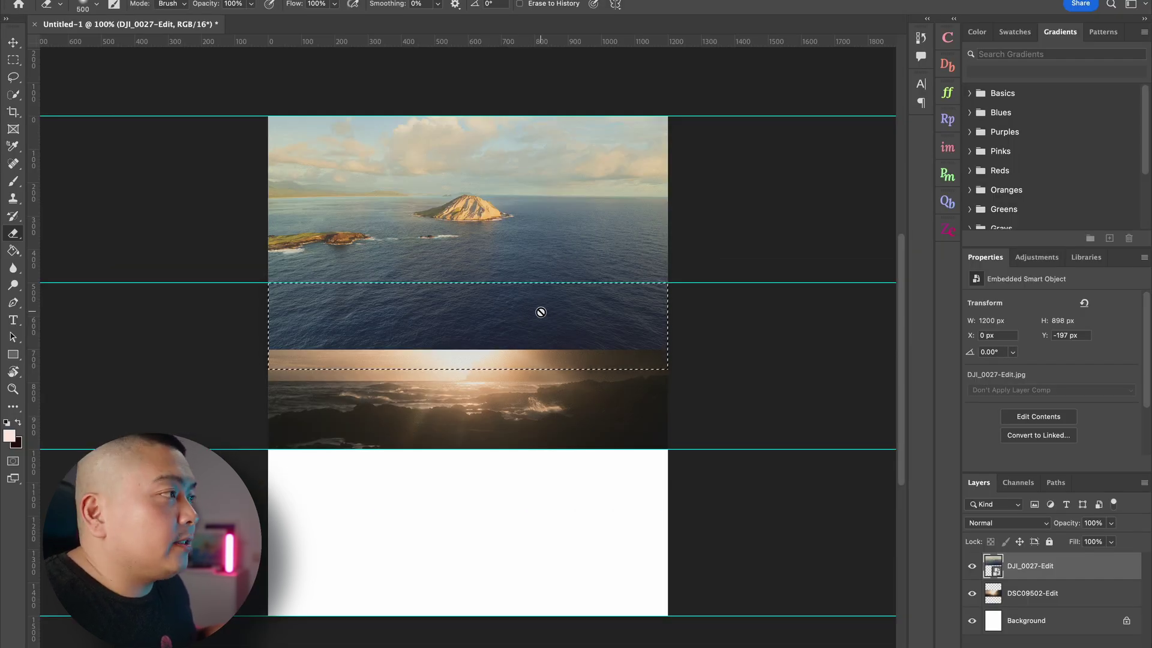
pyautogui.click(540, 312)
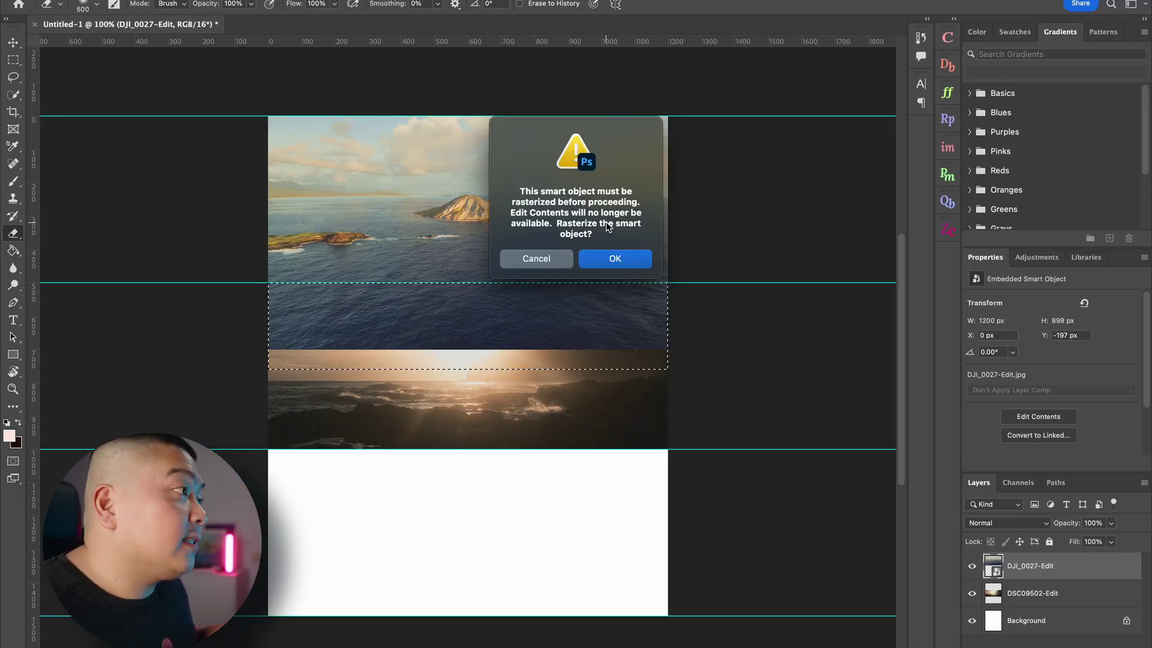
pyautogui.click(610, 263)
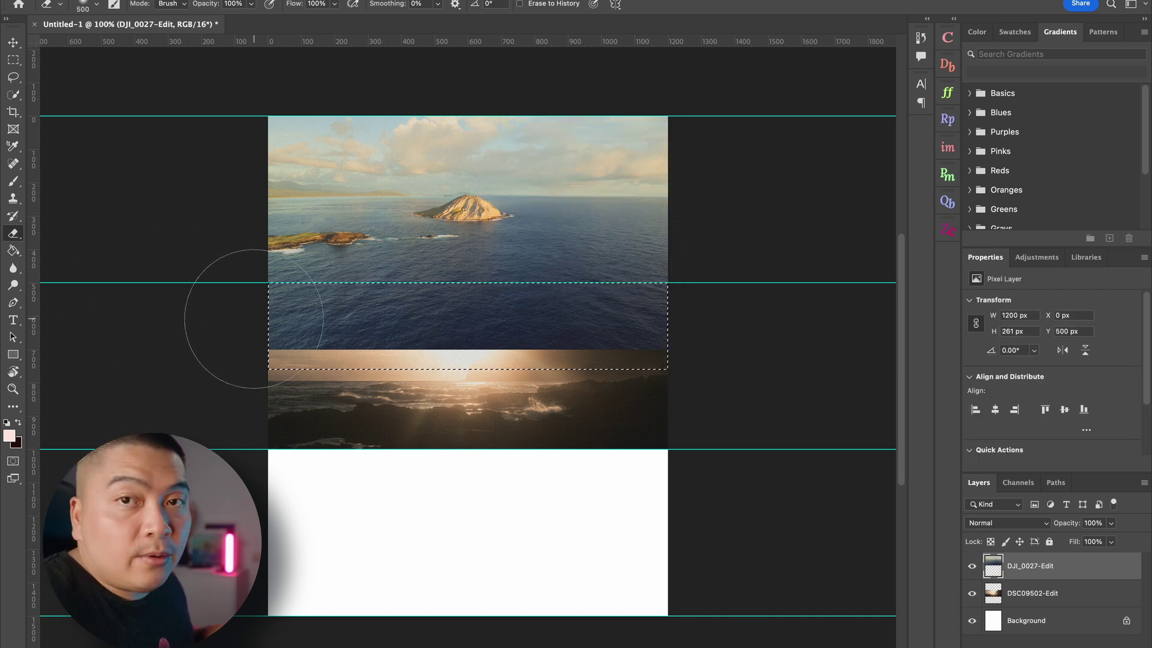
pyautogui.moveTo(206, 324)
pyautogui.mouseDown()
pyautogui.moveTo(533, 330)
pyautogui.moveTo(489, 330)
pyautogui.mouseUp()
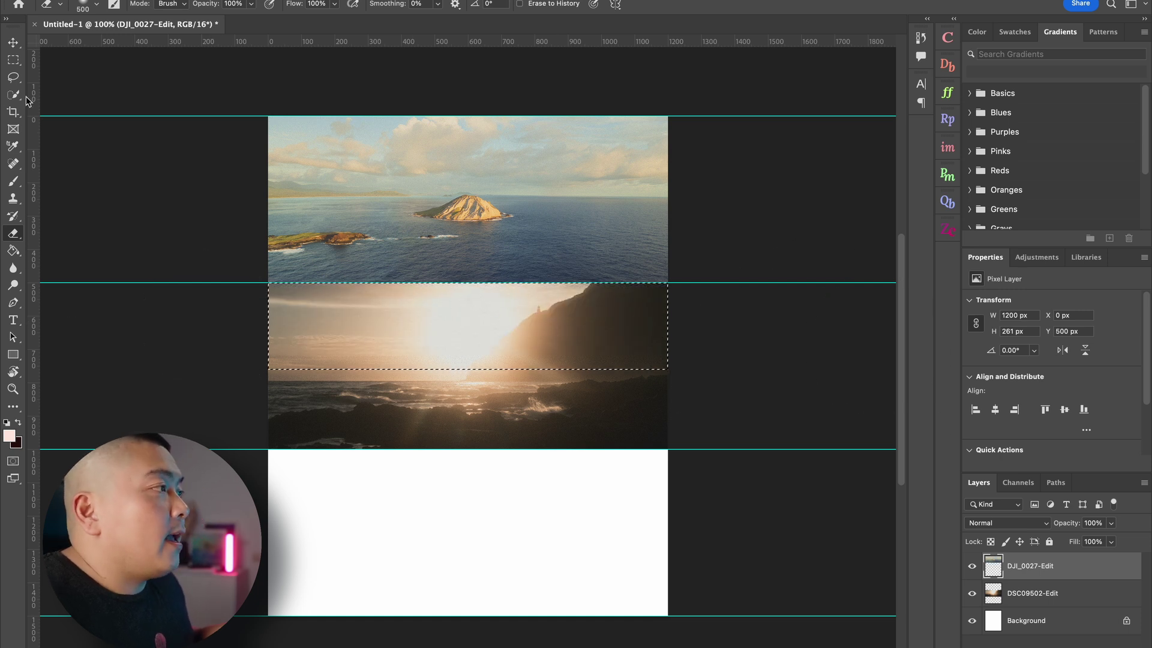
pyautogui.click(14, 60)
pyautogui.click(515, 309)
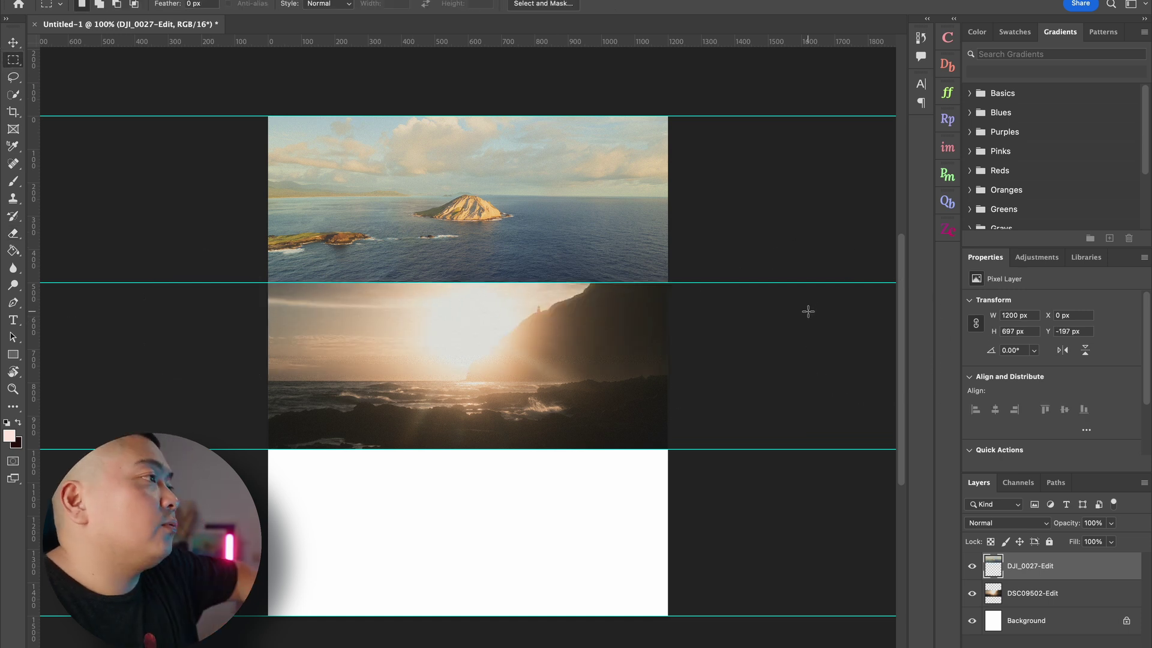
pyautogui.hotkey('ctrl', 'Up')
# Step: Drag the shoreline DSC09278-Edit.jpg into the bottom row, rasterize it, and erase its overflow above the lower guide
pyautogui.click(972, 146)
pyautogui.click(873, 222)
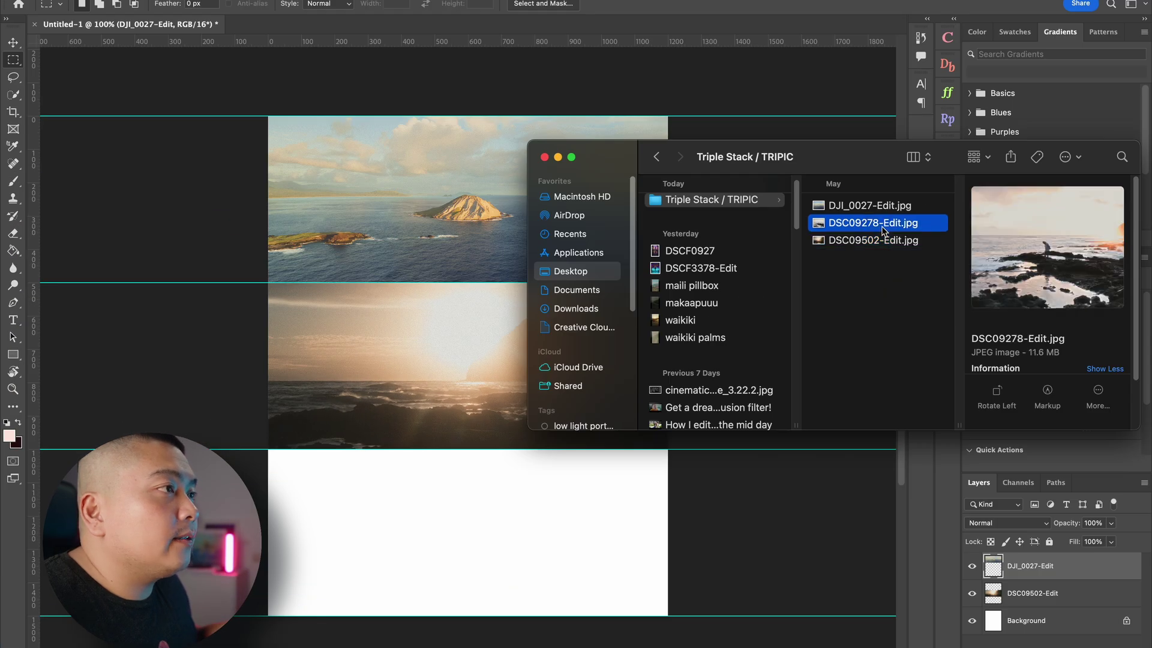
pyautogui.moveTo(873, 223); pyautogui.dragTo(486, 448)
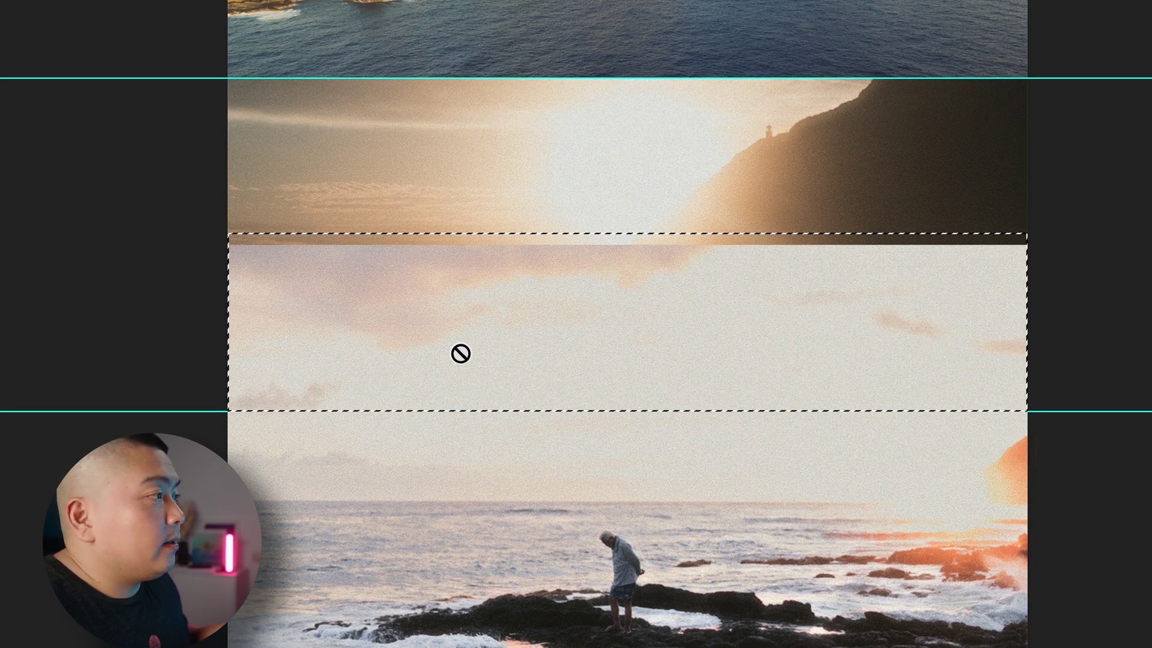
pyautogui.click(489, 219)
pyautogui.click(900, 223)
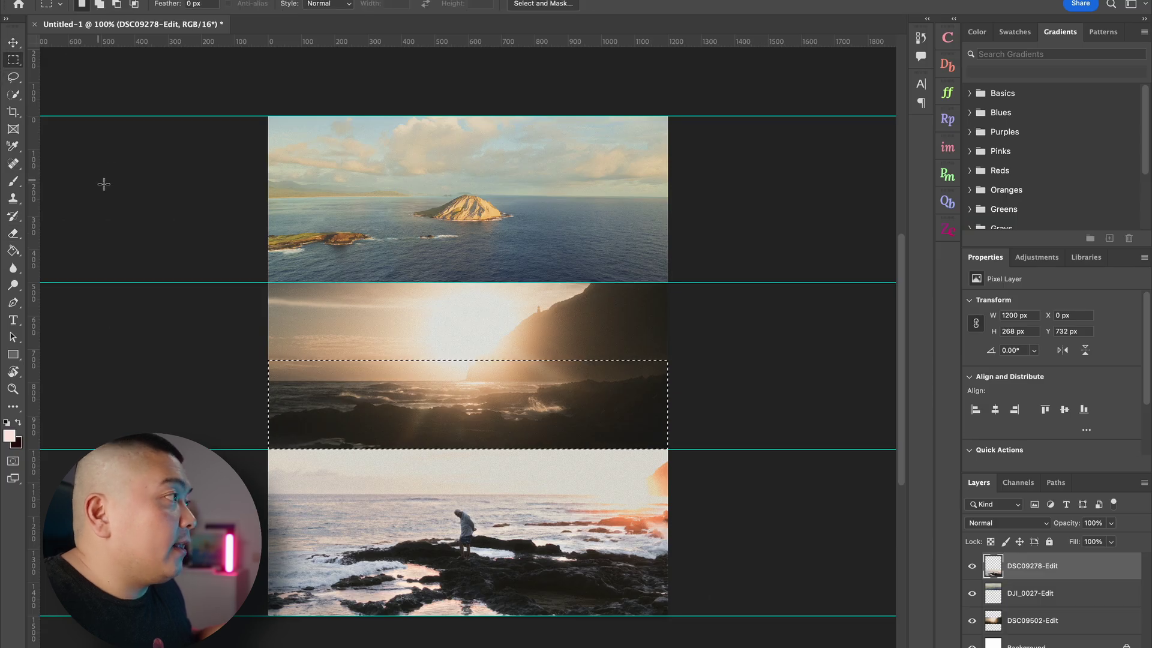
pyautogui.press('super+d')
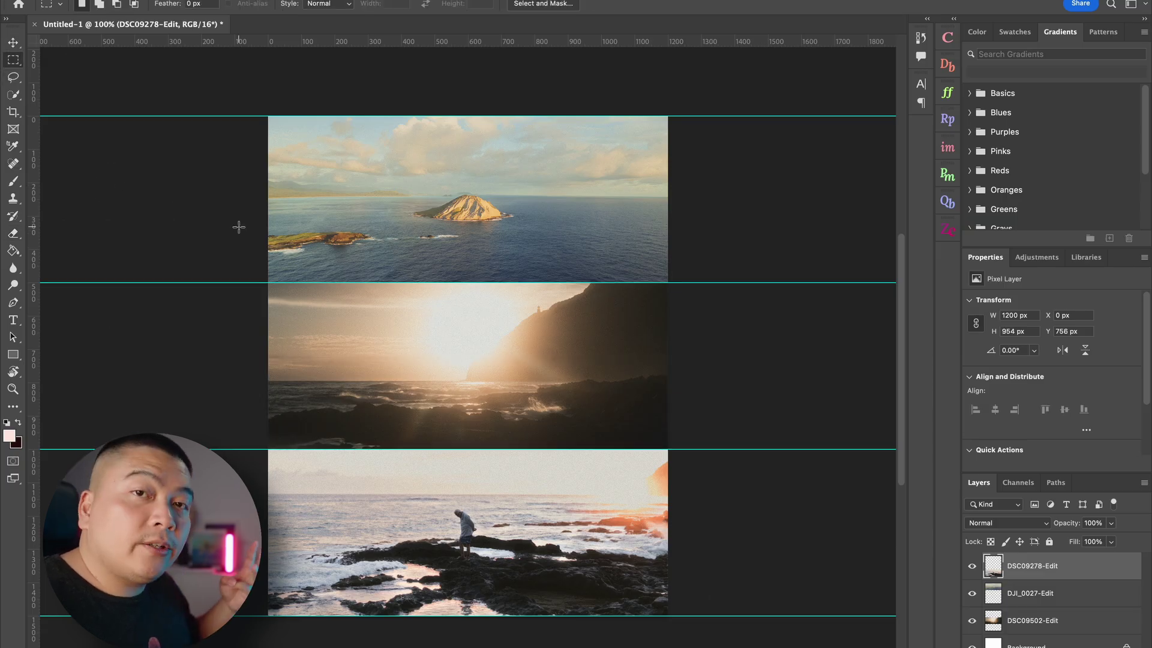